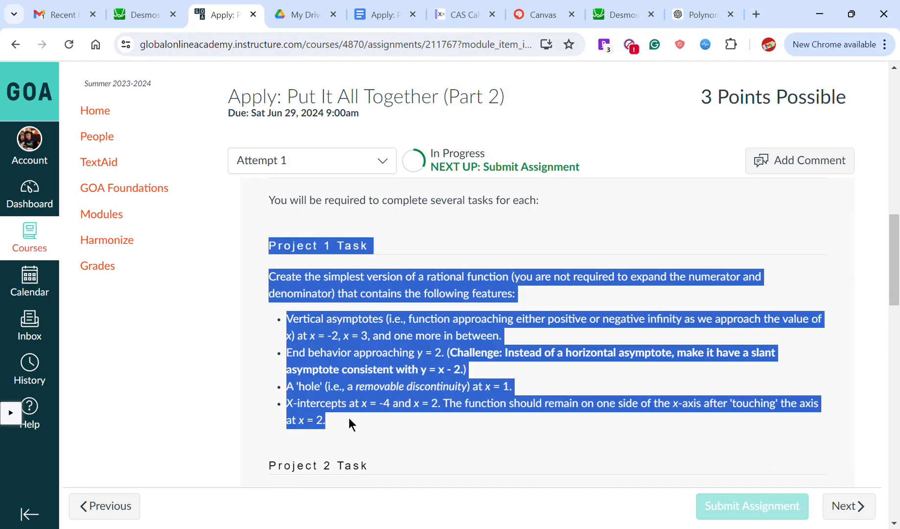
Review the Project 1 Task requirements, switch to the Desmos calculator and start a new y = equation with an empty fraction.
scroll(349, 418, down, 2)
scroll(469, 338, up, 1)
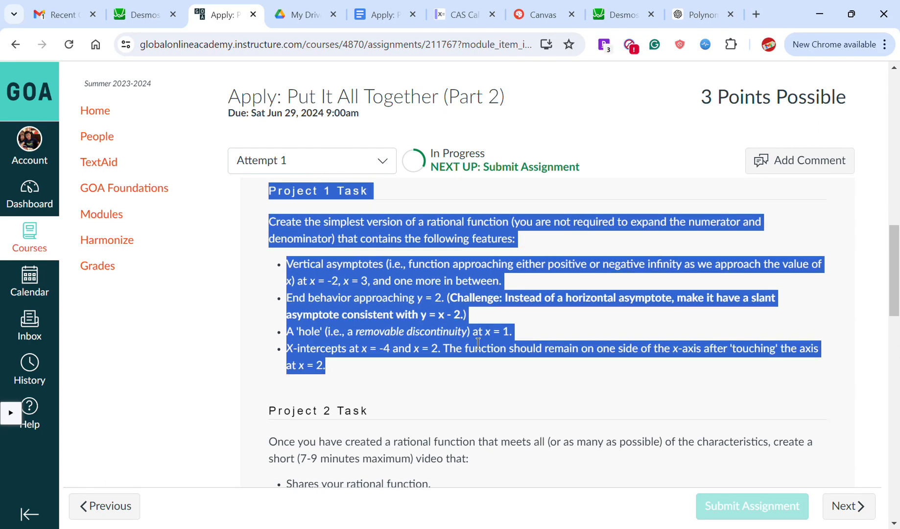
click(409, 399)
click(142, 15)
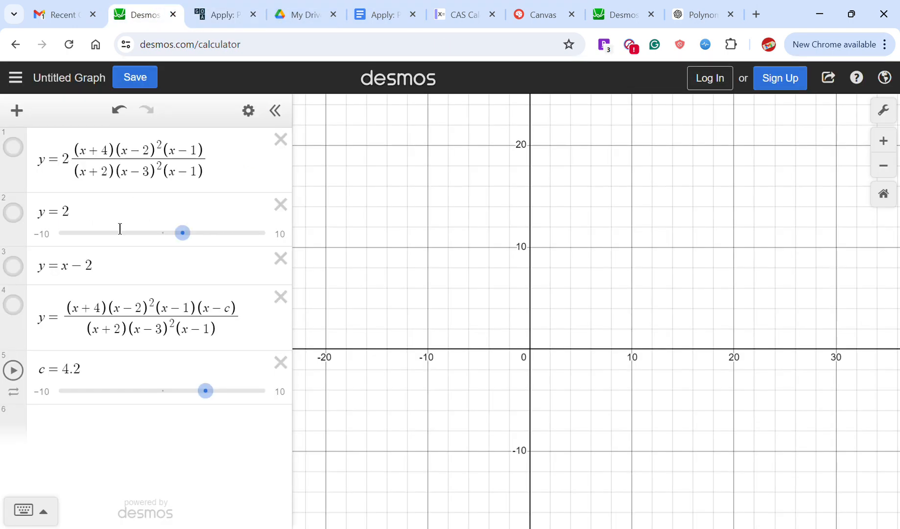
click(112, 439)
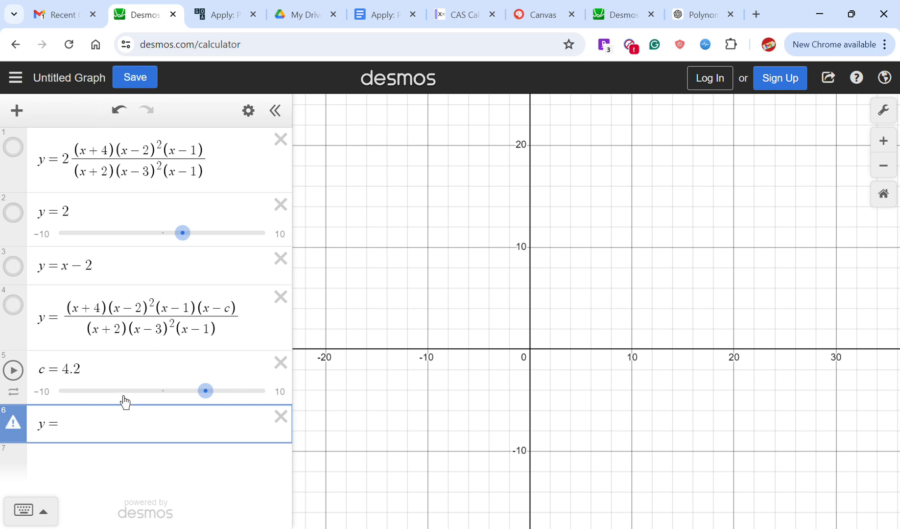
text(/)
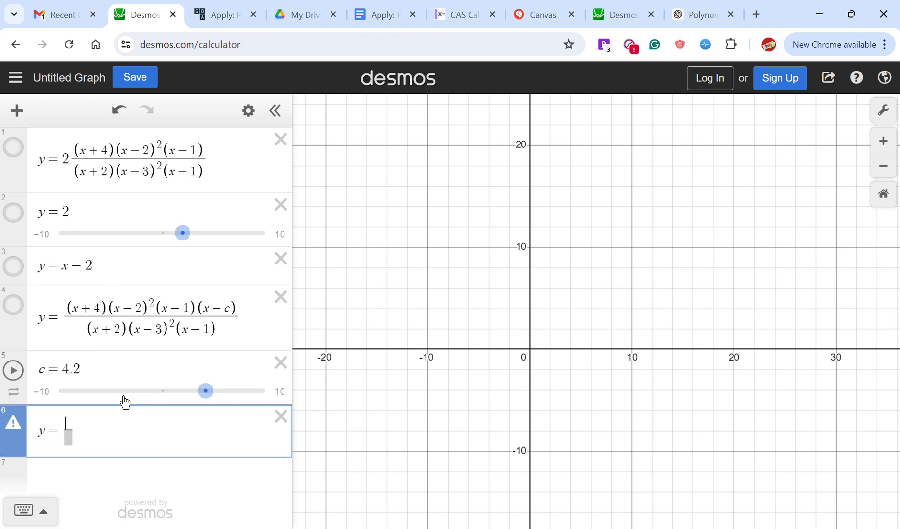
Consult the assignment's x-intercept requirement and enter (x+4)(x-2) as the numerator of the new equation.
click(229, 11)
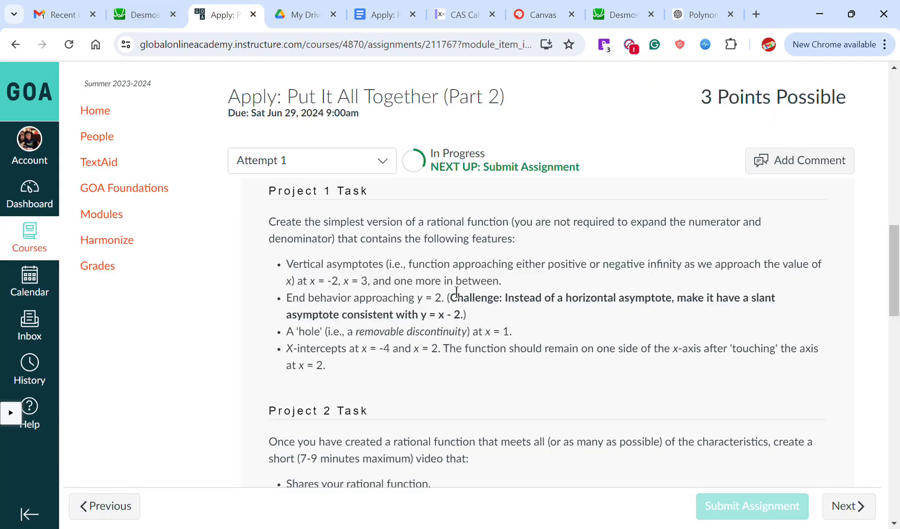
triple_click(390, 363)
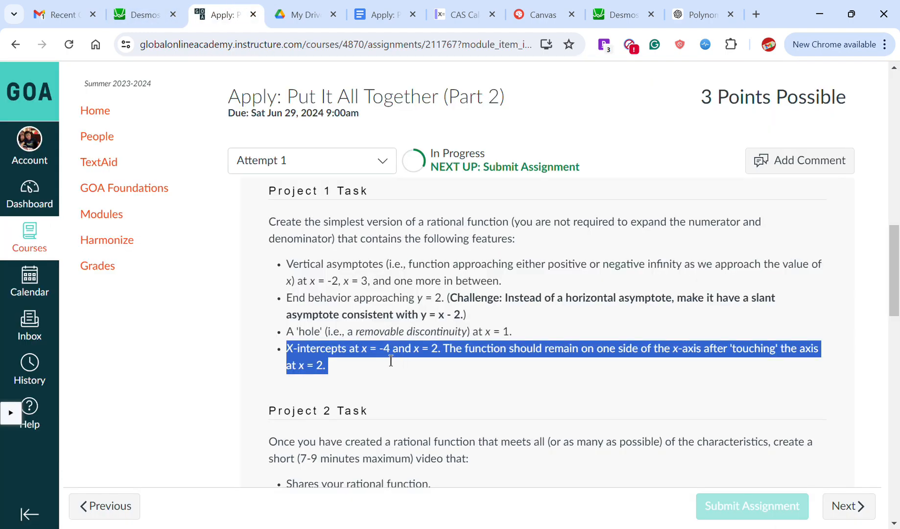
click(391, 361)
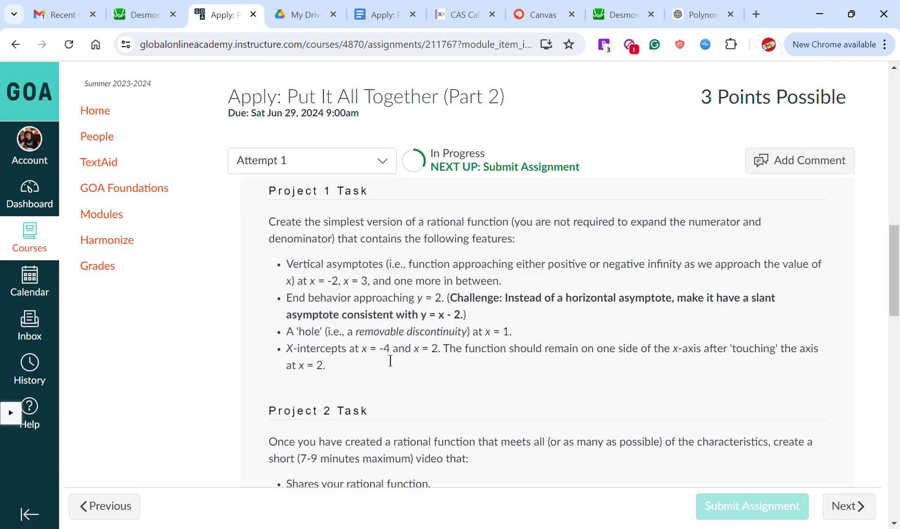
click(125, 7)
text(/(x+4)
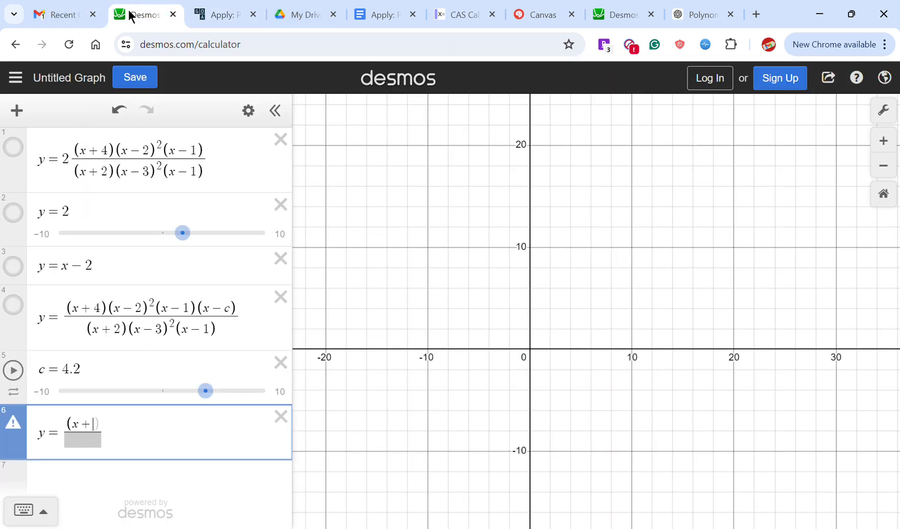
text((x)
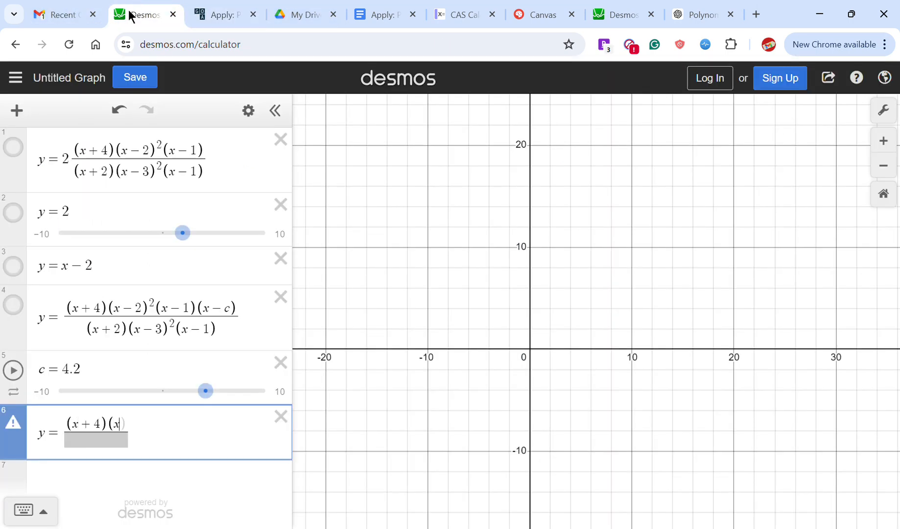
text(-2))
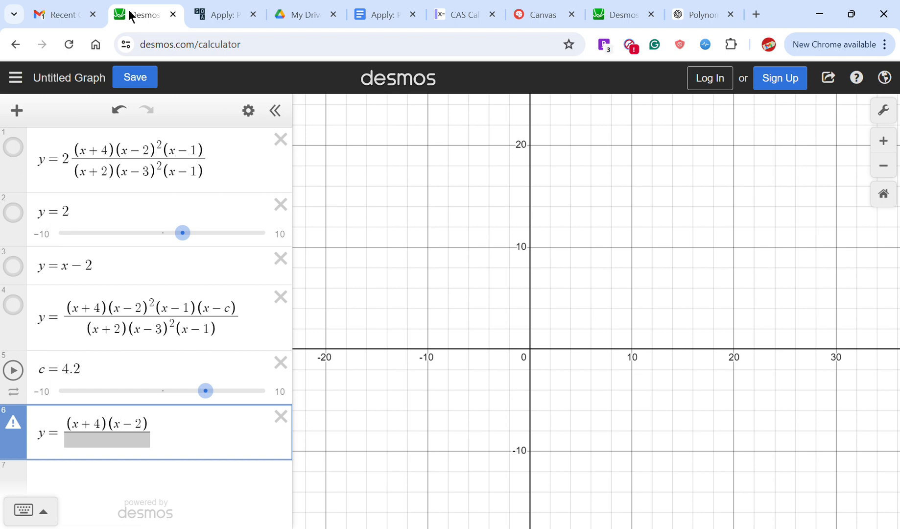
Compare the new numerator with the assignment's x-intercept requirements, highlighting the condition about touching the axis at x = 2.
click(219, 14)
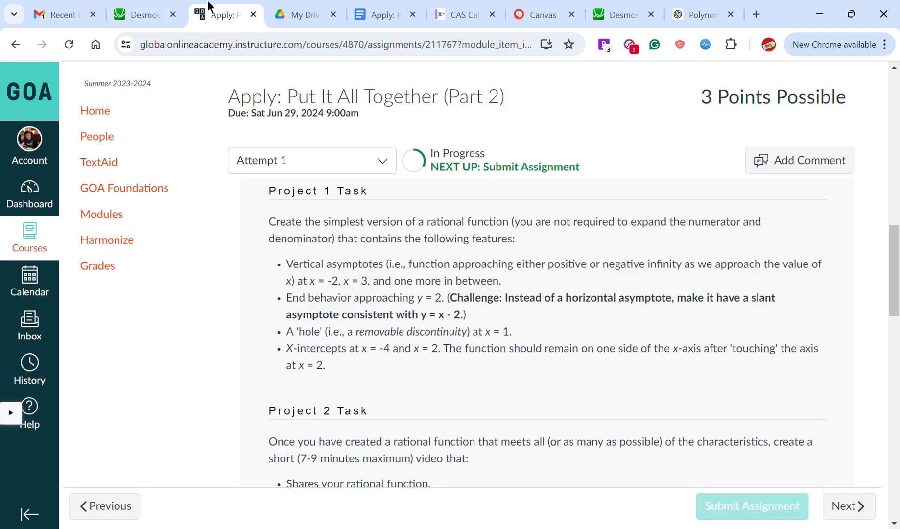
click(142, 14)
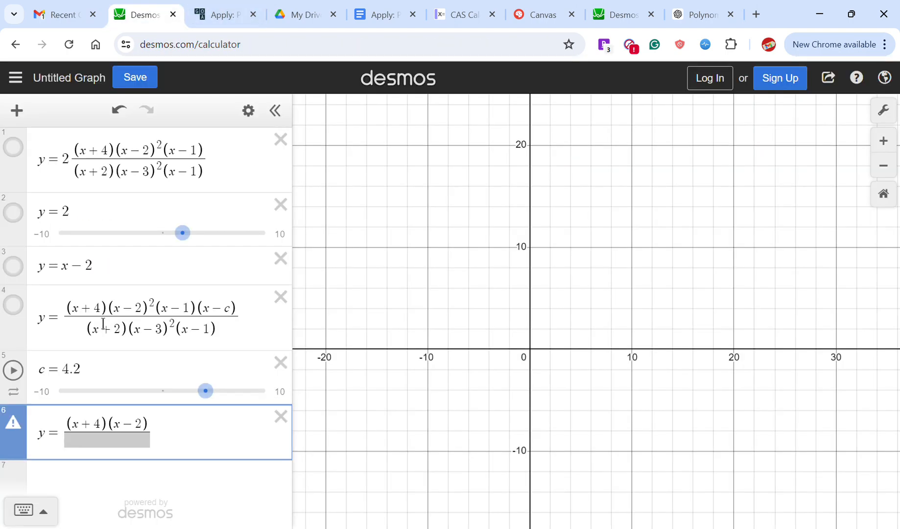
click(243, 11)
click(142, 15)
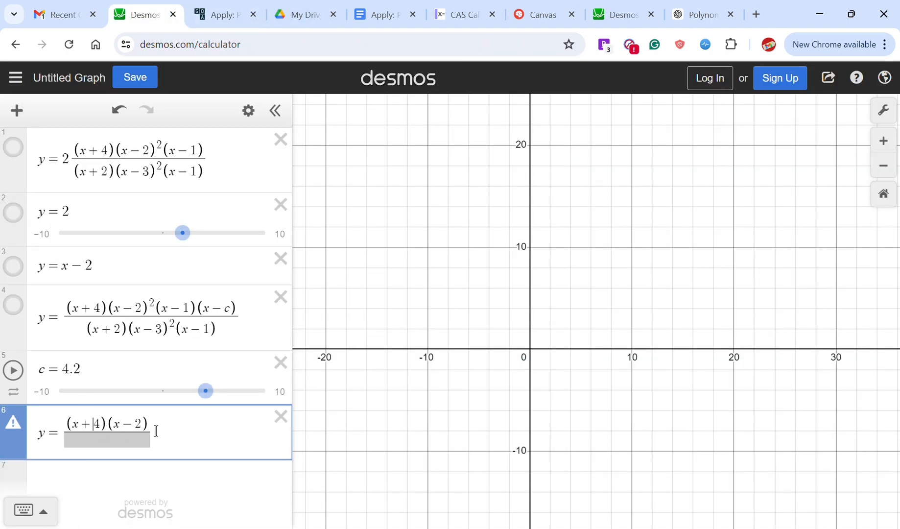
click(227, 14)
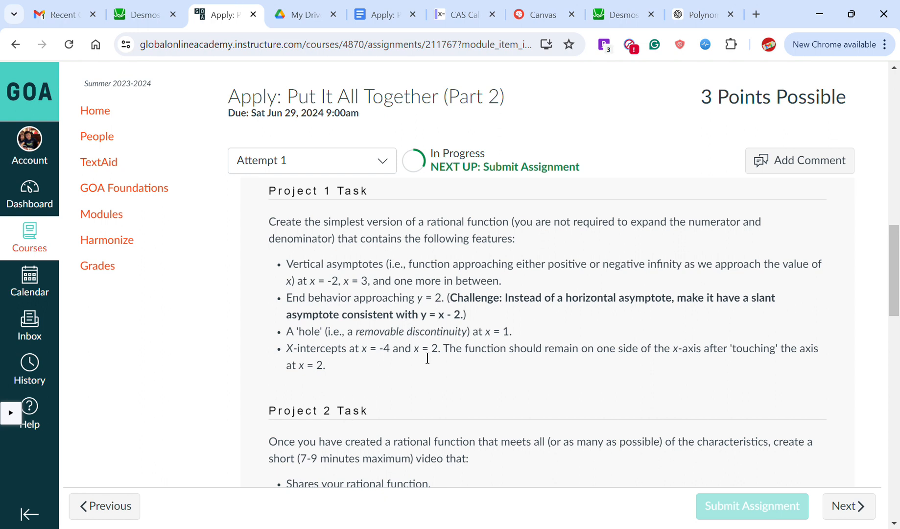
drag(442, 350, 481, 381)
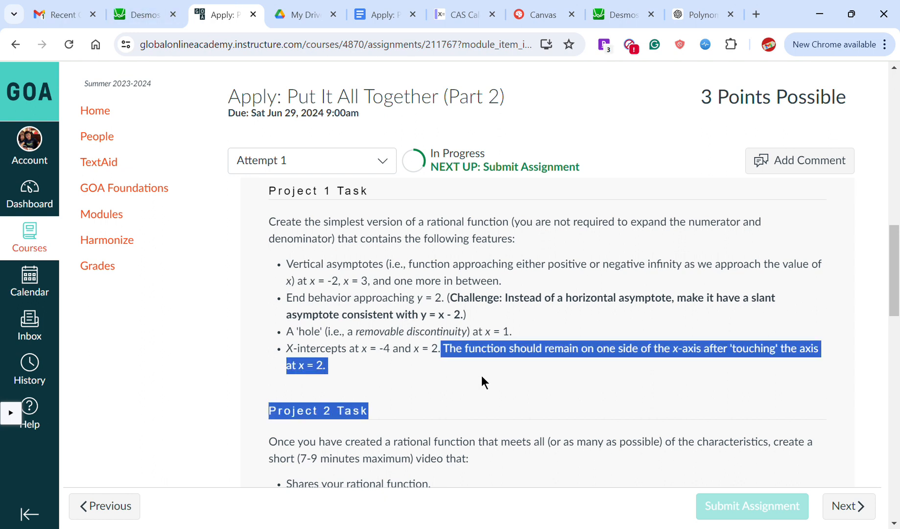
click(402, 415)
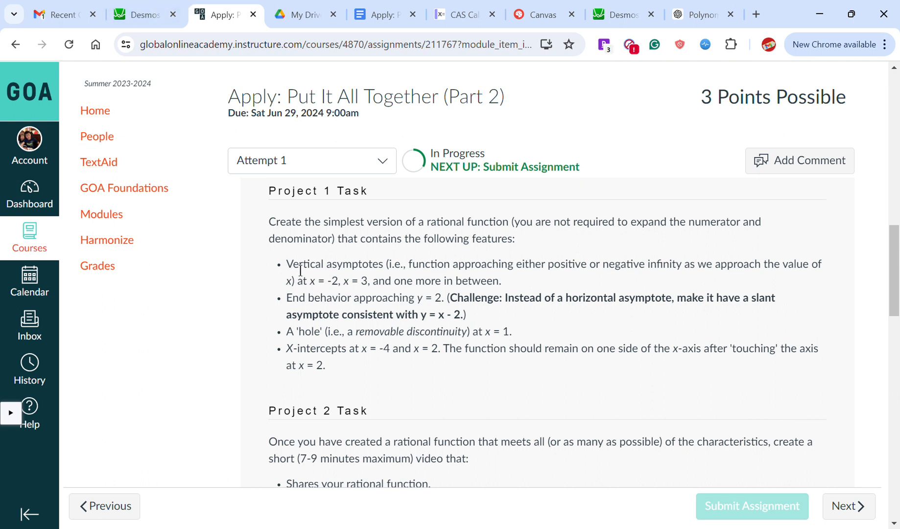
Check the vertical asymptote requirement and enter (x+2) as the denominator of the new equation in Desmos.
click(156, 5)
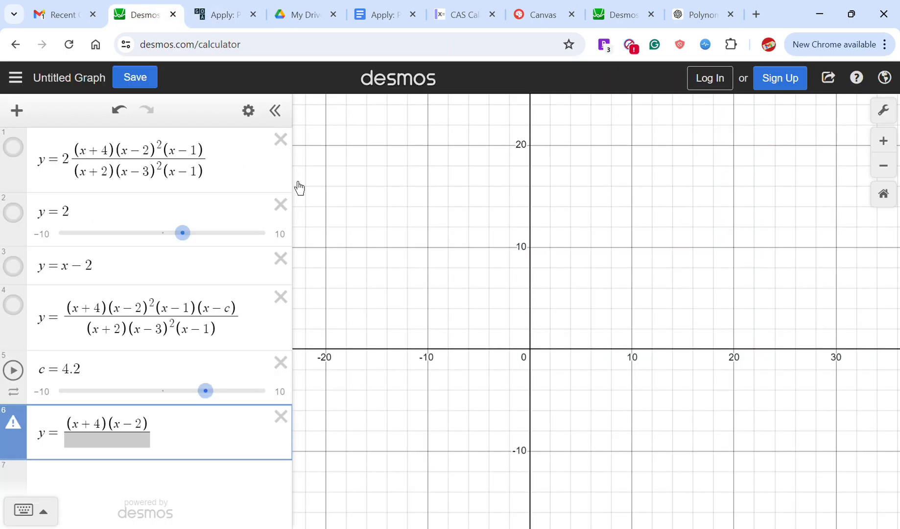
click(247, 7)
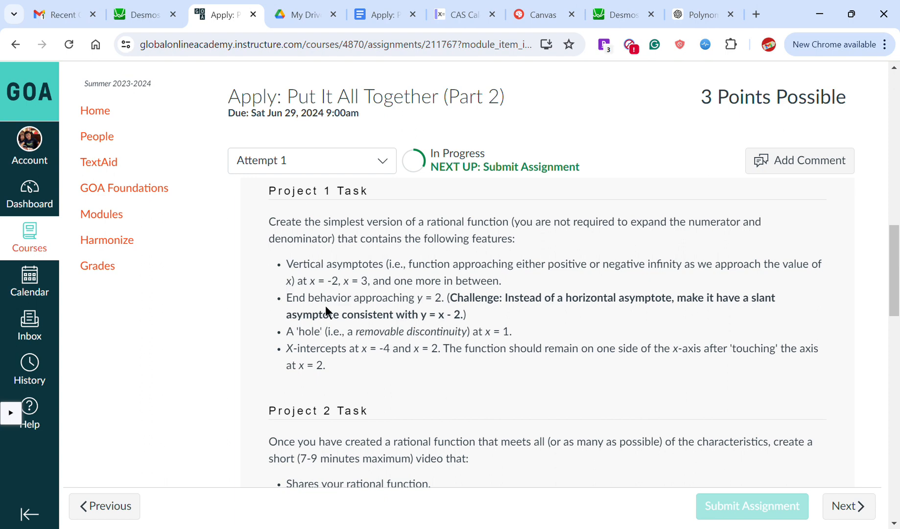
click(147, 13)
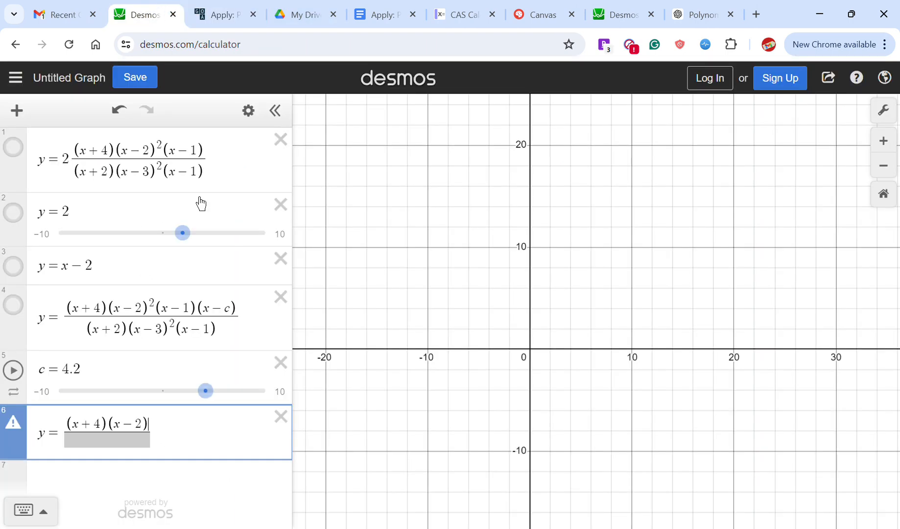
click(119, 445)
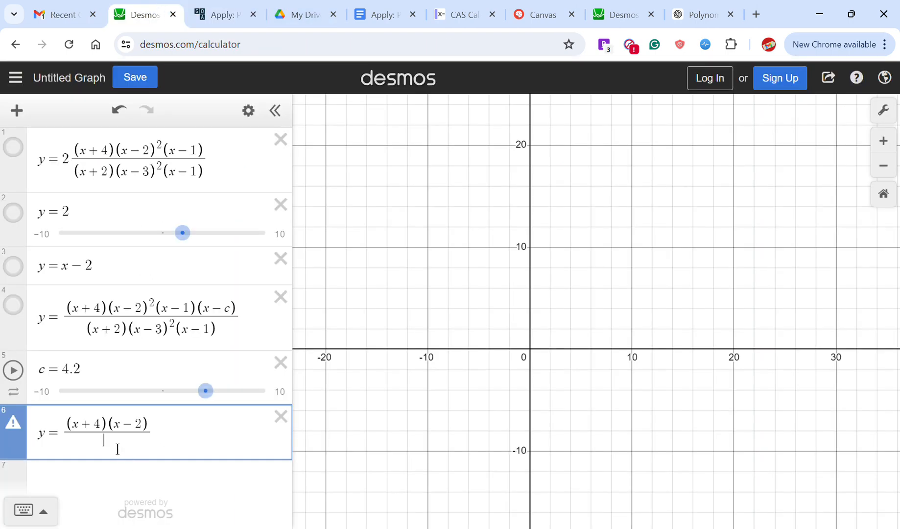
text((x+2))
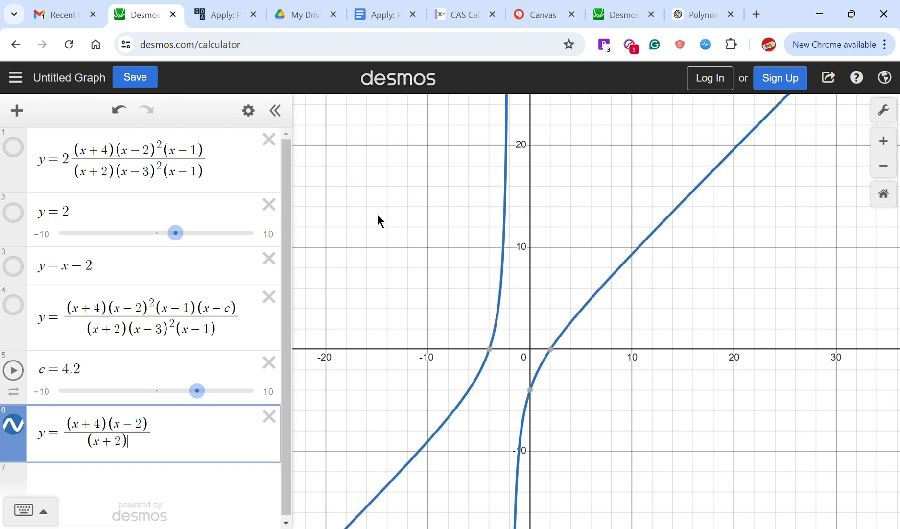
Recheck the required asymptotes in the assignment and add the factor (x-3) to the new equation's denominator.
click(247, 8)
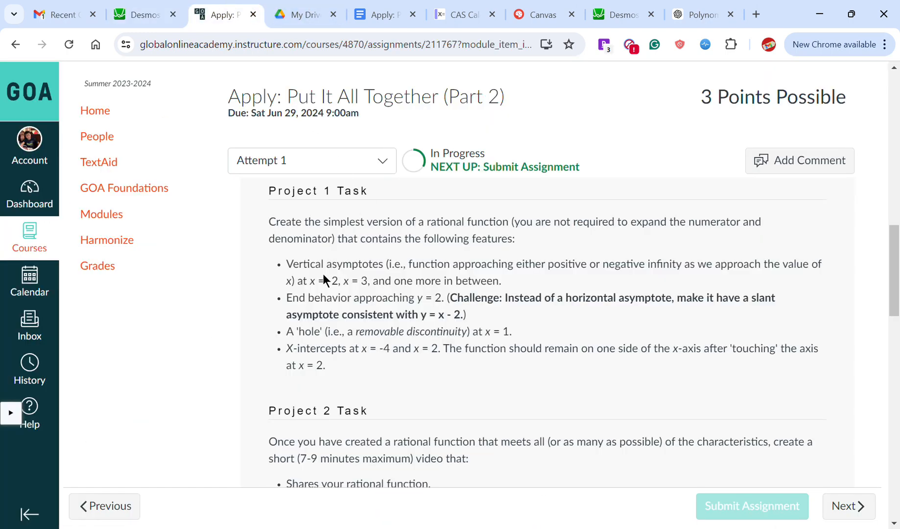
click(147, 15)
click(227, 13)
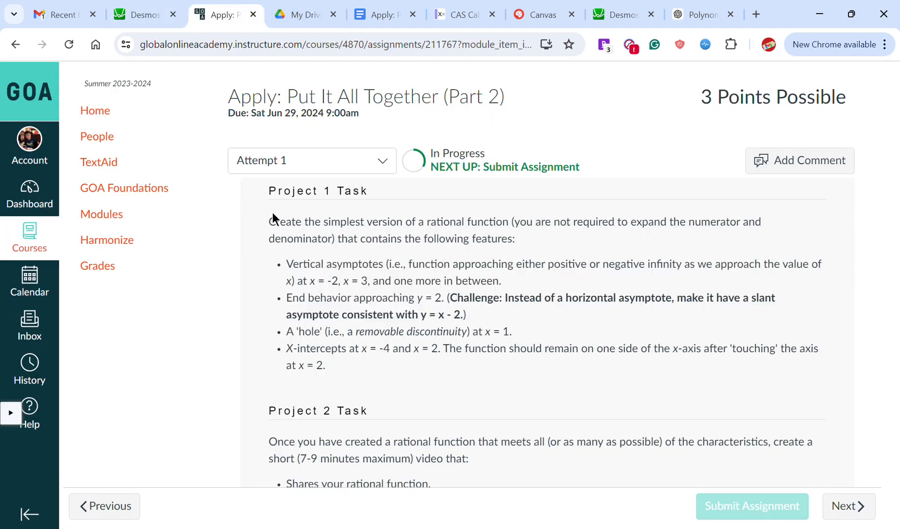
click(159, 7)
text((x-3)
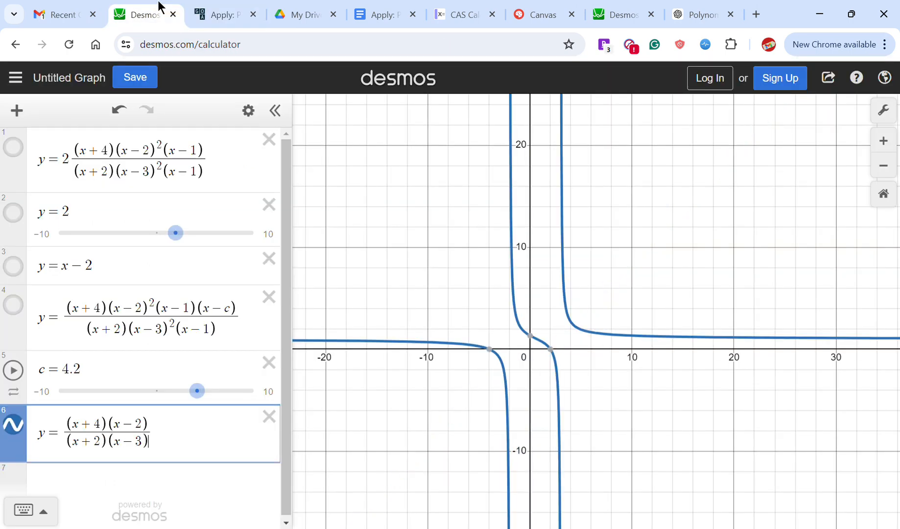
Check the required hole in the assignment and add the factor (x-1) to both the numerator and denominator of the new equation.
click(226, 7)
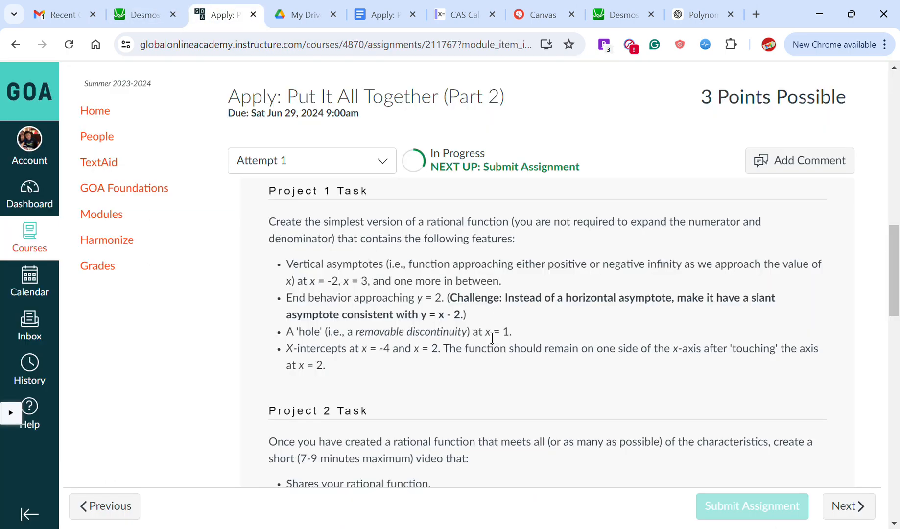
click(145, 14)
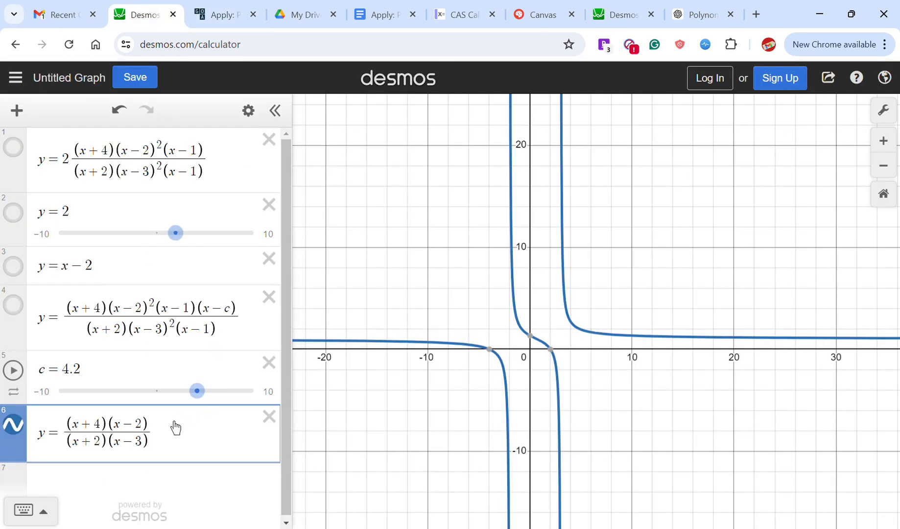
key(Up)
text((x-1))
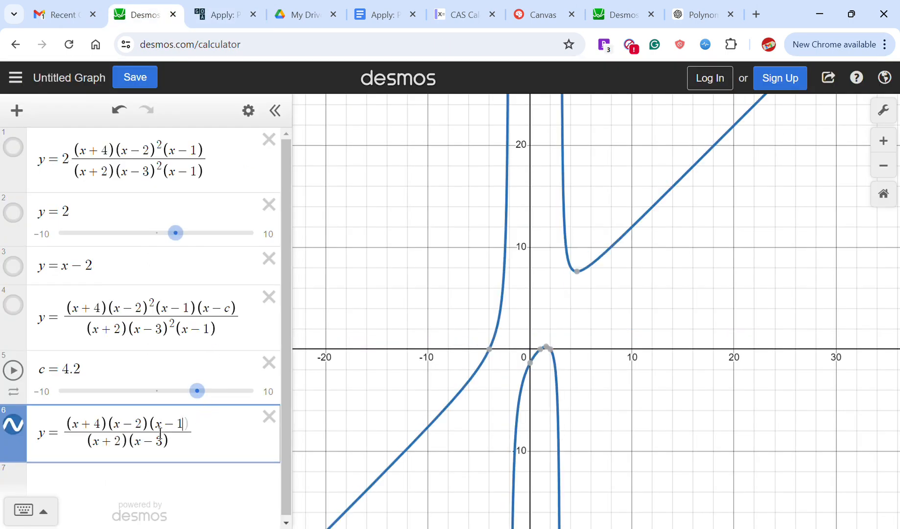
click(185, 453)
text((x-1)
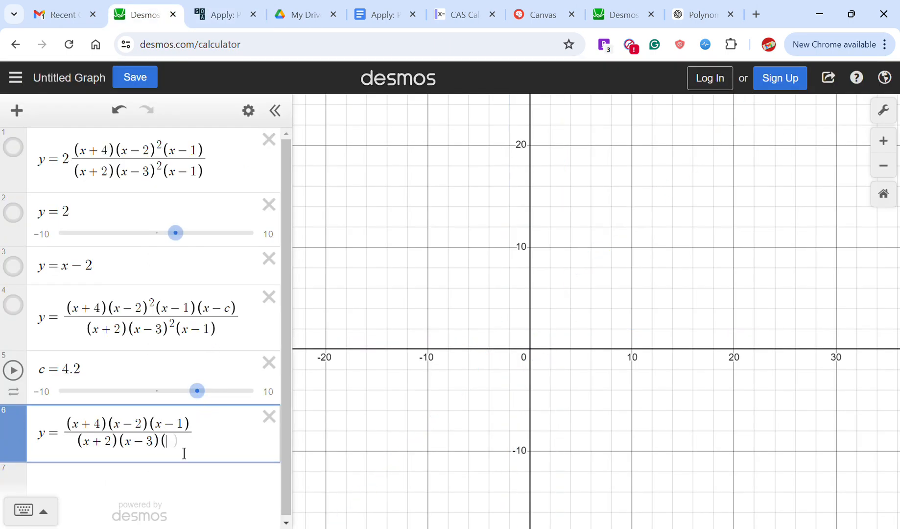
key(Left)
key(Left)
key(Left)
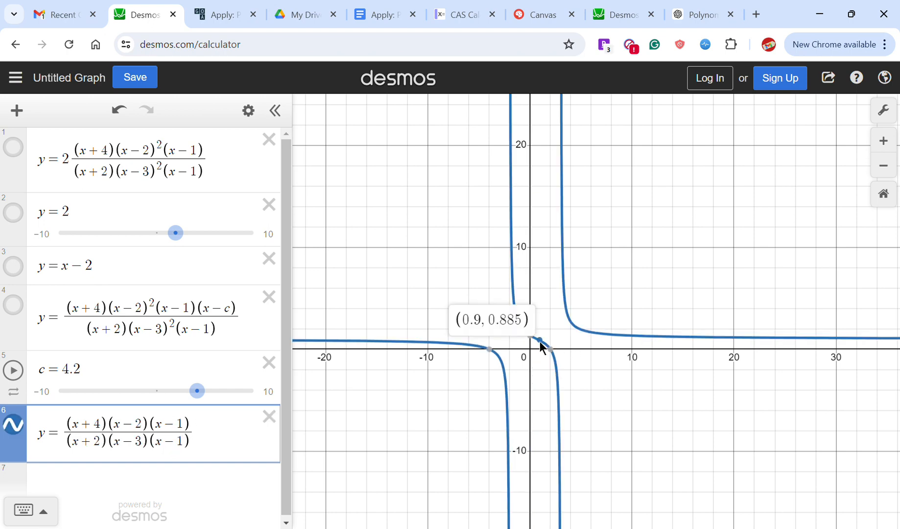
Inspect the new curve on the graph at x = 1 for the removable discontinuity.
scroll(540, 341, up, 5)
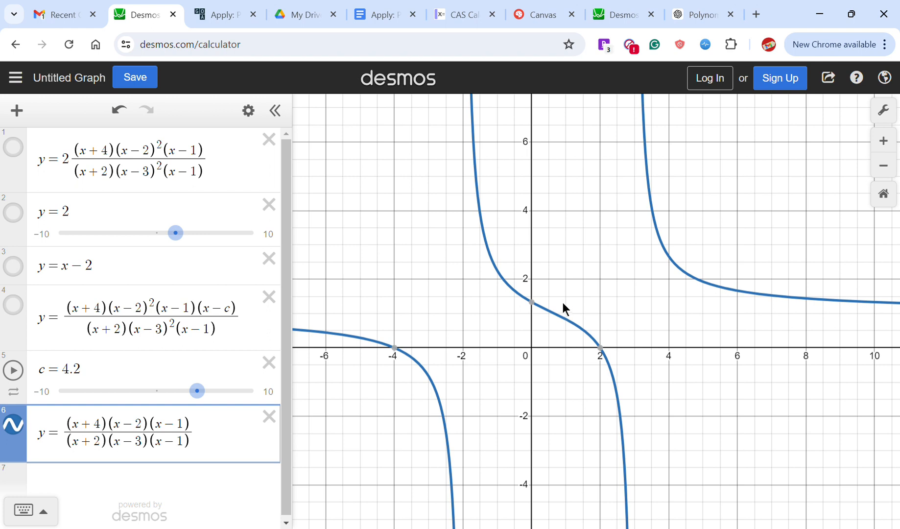
drag(555, 315, 568, 319)
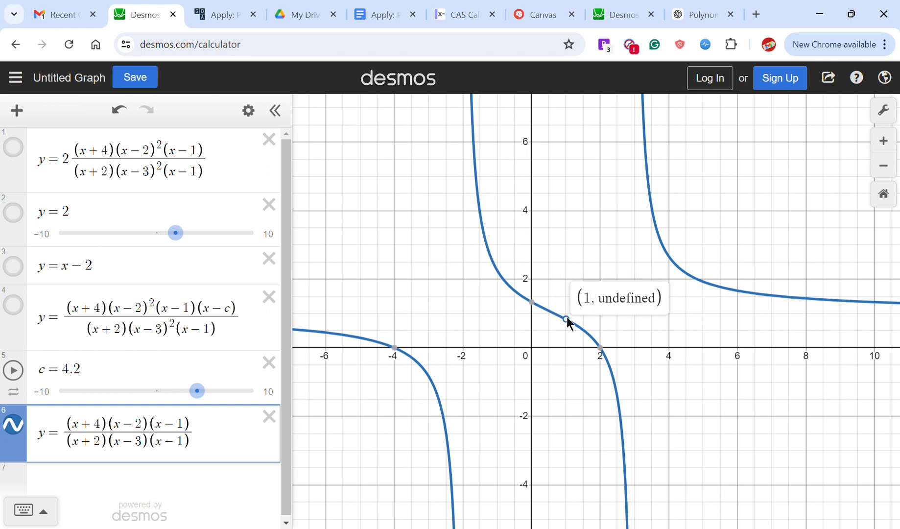
drag(568, 321, 568, 322)
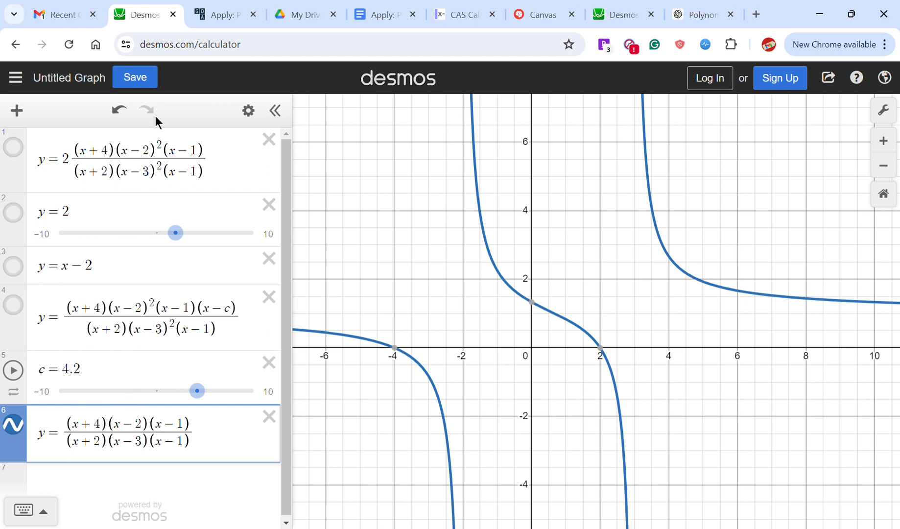
In the first equation's numerator, remove the square from (x-2) and append a factor of x after (x-1).
click(161, 147)
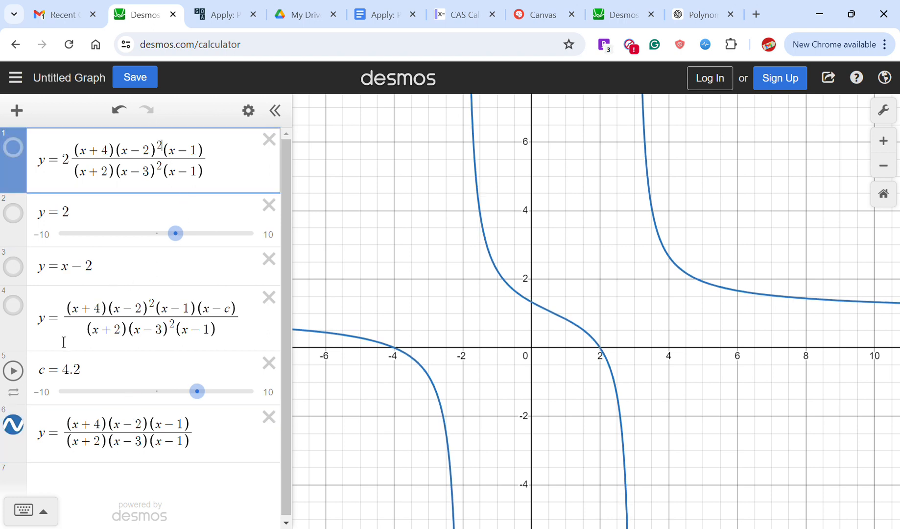
key(BackSpace)
key(Right)
key(Right)
text(x)
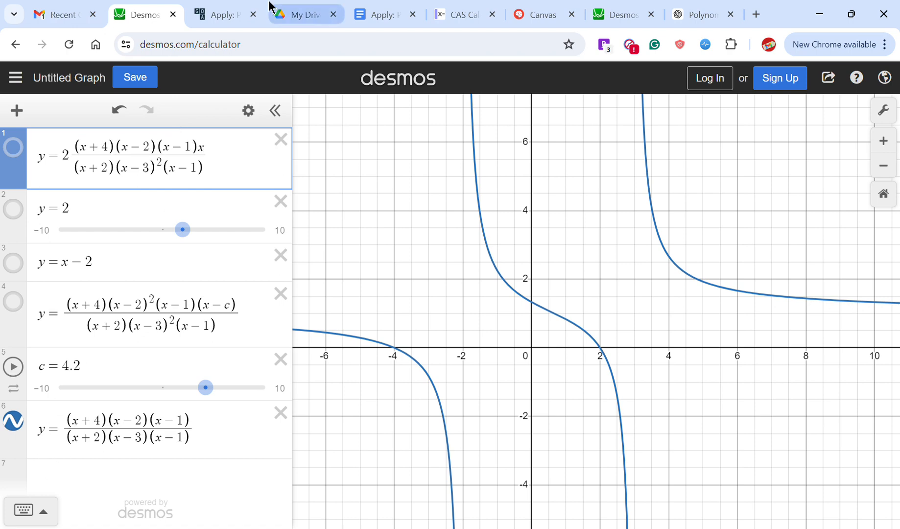
Return to the assignment and highlight the requirement that the function stay on one side of the x-axis after touching at x = 2.
click(214, 7)
drag(442, 349, 510, 375)
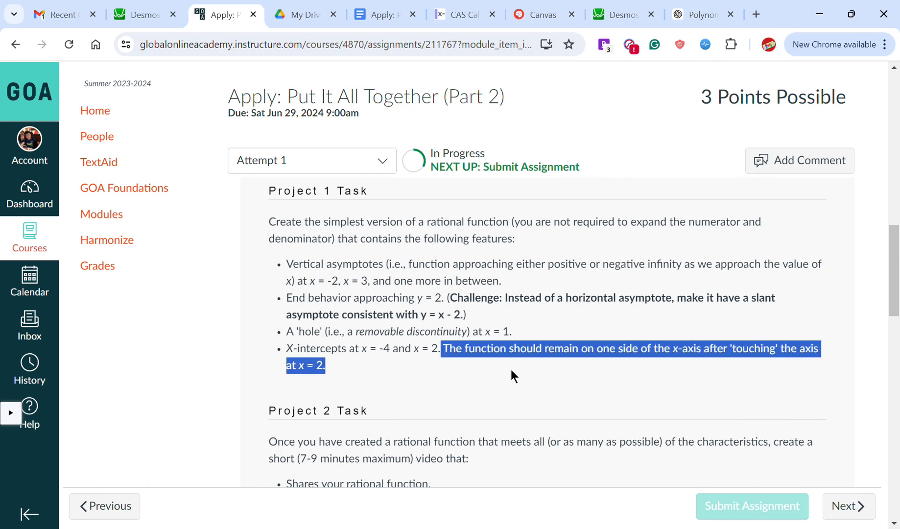
Switch to the Desmos calculator and show the line y = 2 alongside the newest rational function's curve.
click(145, 14)
click(159, 478)
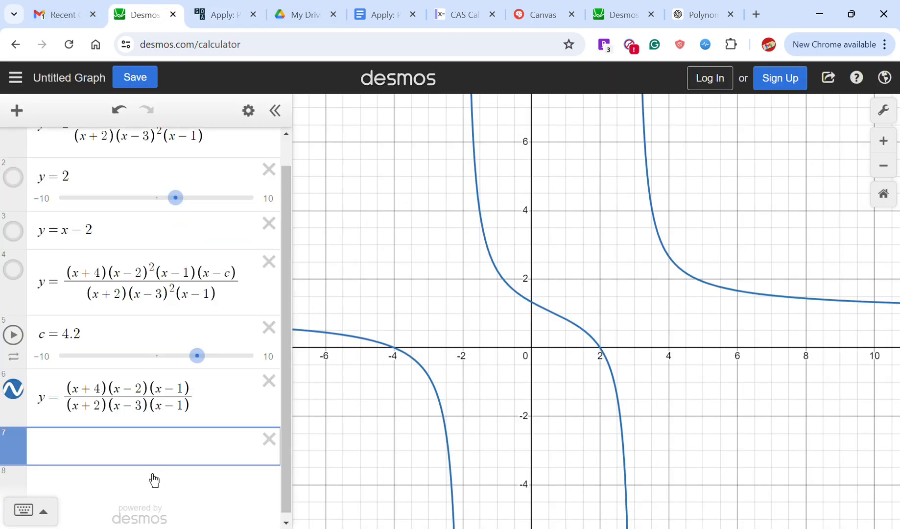
click(19, 187)
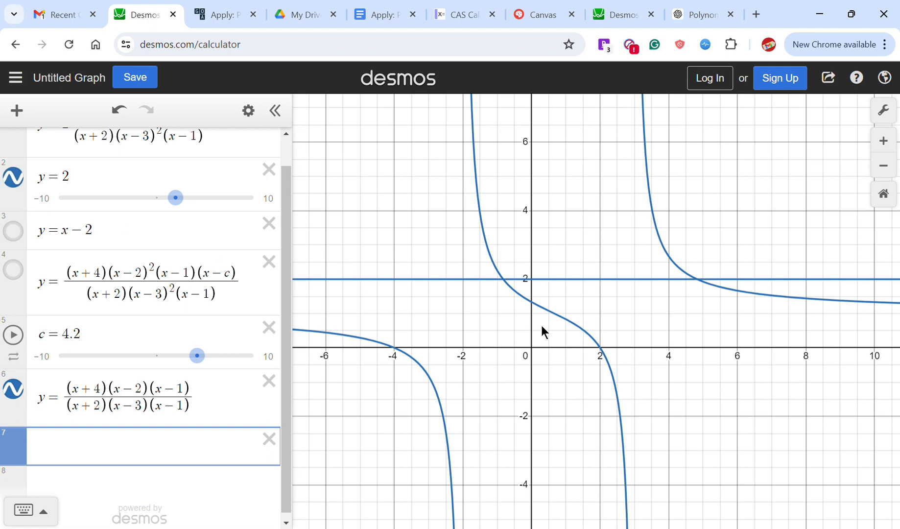
click(248, 378)
drag(766, 442, 861, 445)
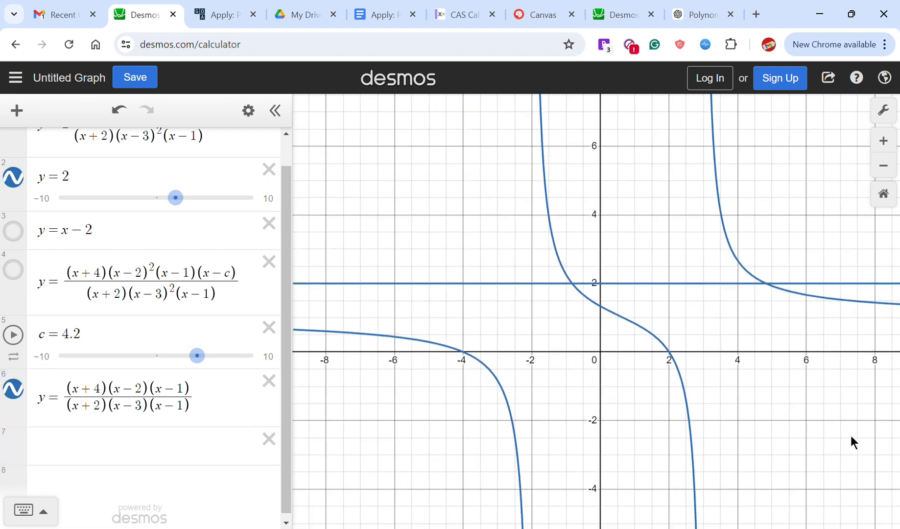
Add a leading coefficient of 2 to the newest rational function and compare its end behavior with y = 2.
click(74, 395)
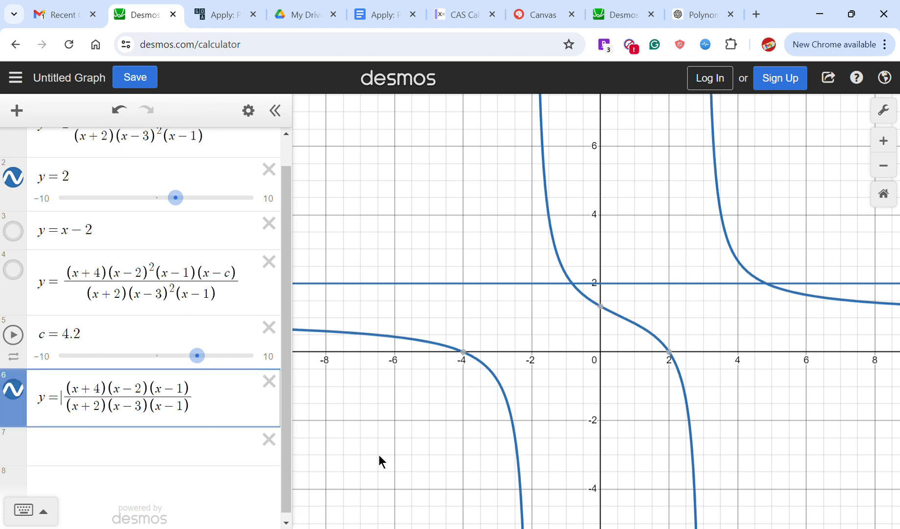
text(2)
click(533, 316)
drag(531, 309, 403, 323)
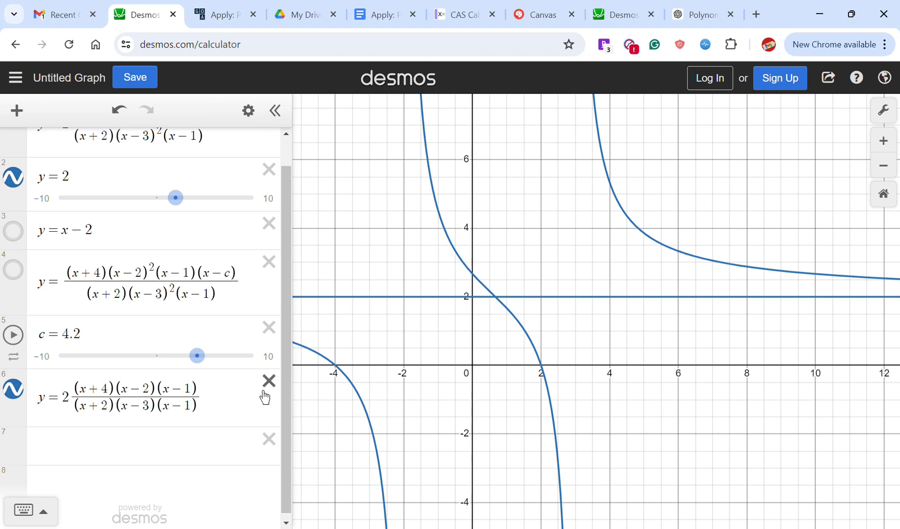
Check the assignment's x-intercept requirement and inspect in Desmos how the curve meets the x-axis at x = 2.
click(204, 7)
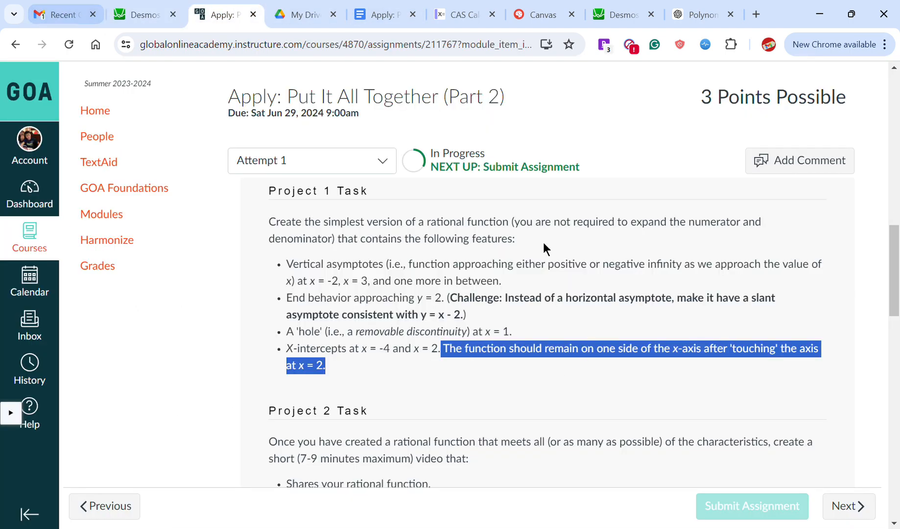
click(147, 13)
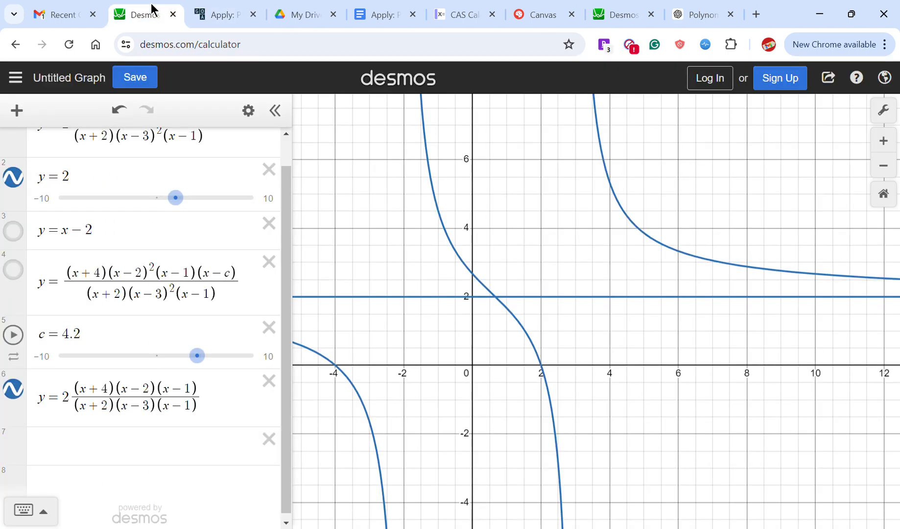
click(538, 361)
mouse_move(537, 361)
mouse_down()
mouse_move(559, 472)
mouse_move(613, 525)
mouse_move(801, 456)
mouse_up()
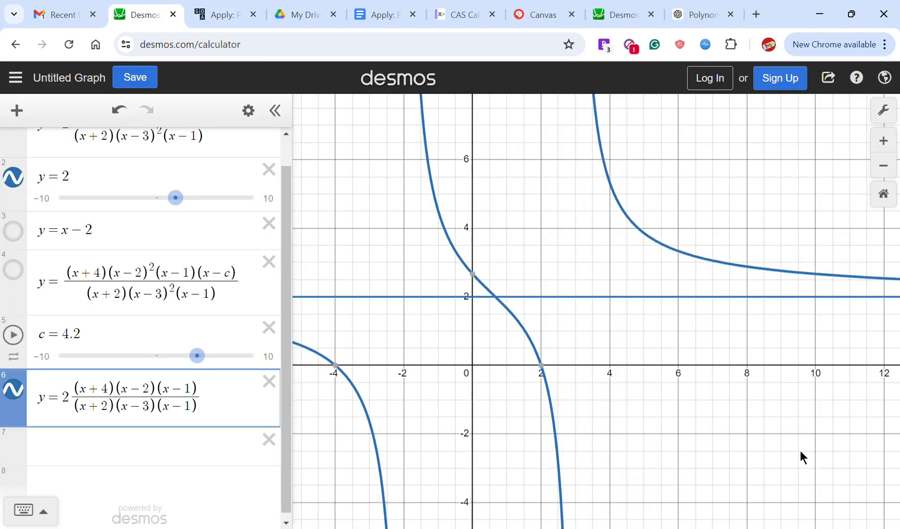
click(166, 418)
click(572, 365)
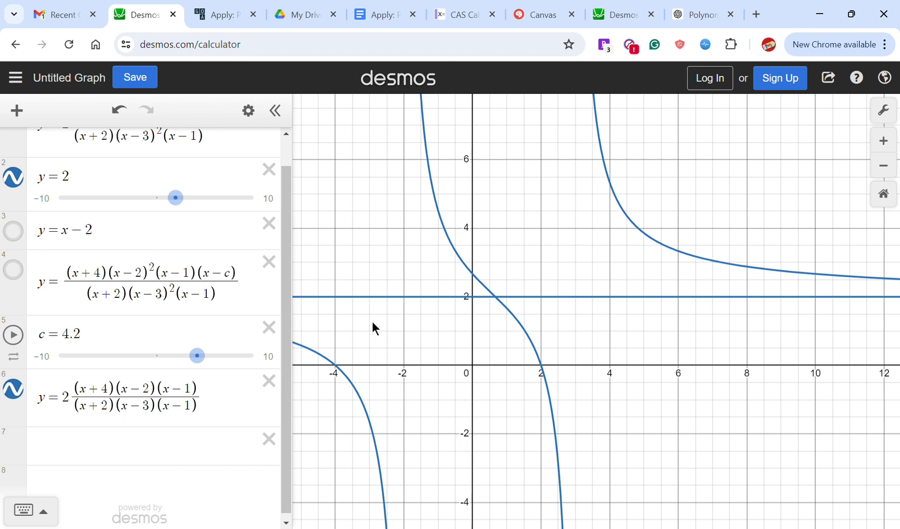
Try squaring the (x-3) factor in the newest function's denominator, and remove the exponent again.
click(167, 417)
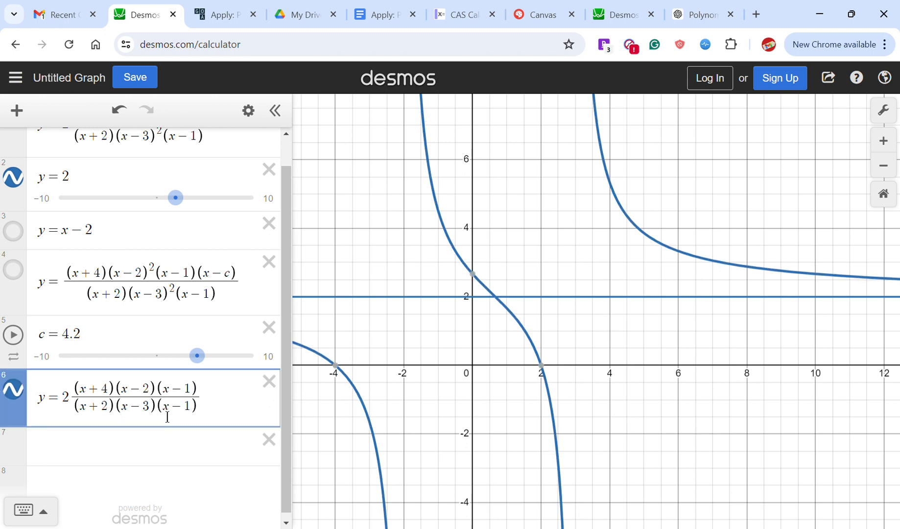
text(^2)
drag(580, 229, 546, 143)
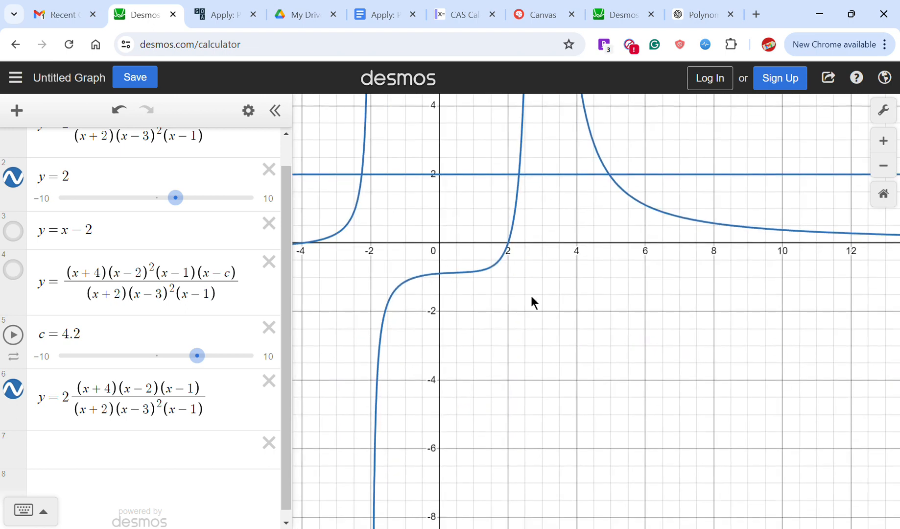
click(169, 414)
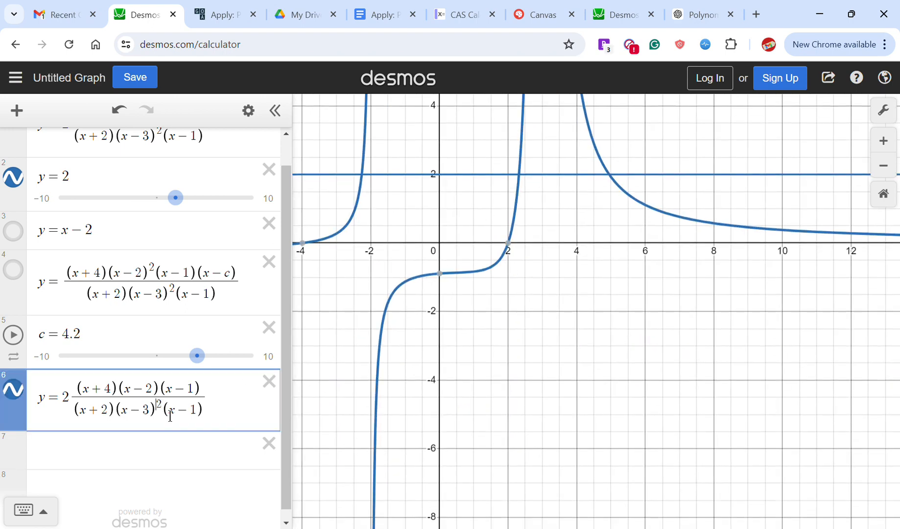
key(BackSpace)
key(BackSpace)
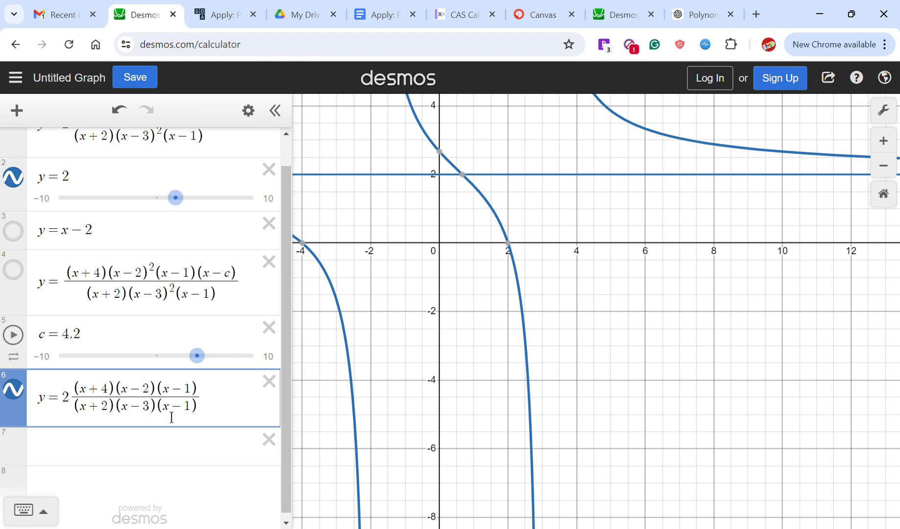
drag(638, 311, 744, 457)
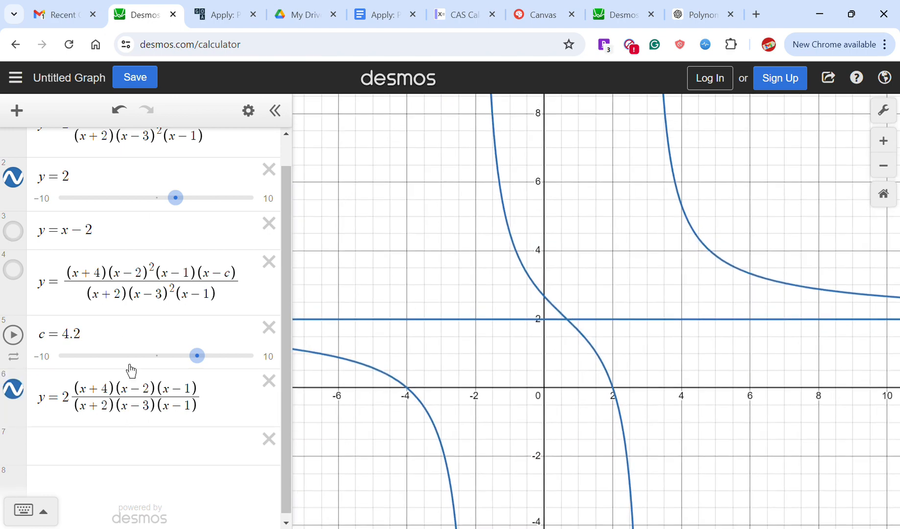
Square the (x-3) factor in the newest function's denominator and inspect the curve's end behavior against y = 2.
click(167, 414)
text(^2)
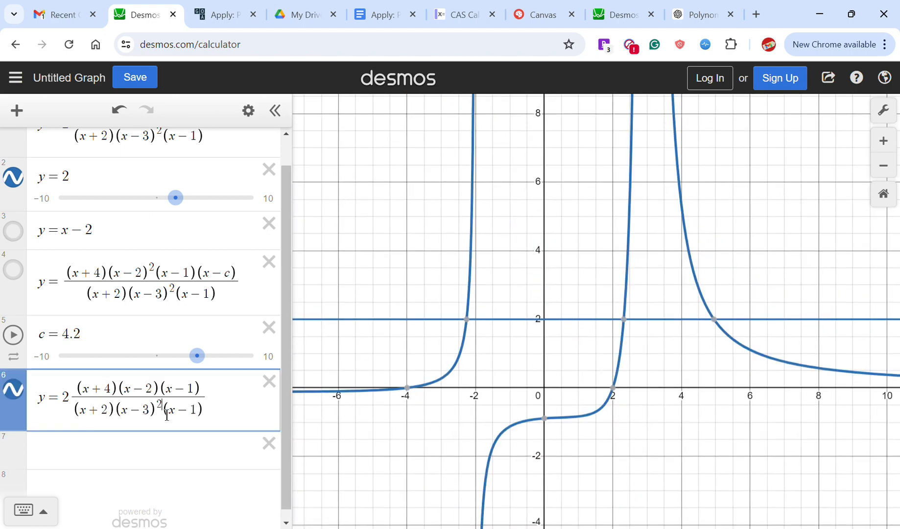
scroll(731, 382, right, 20)
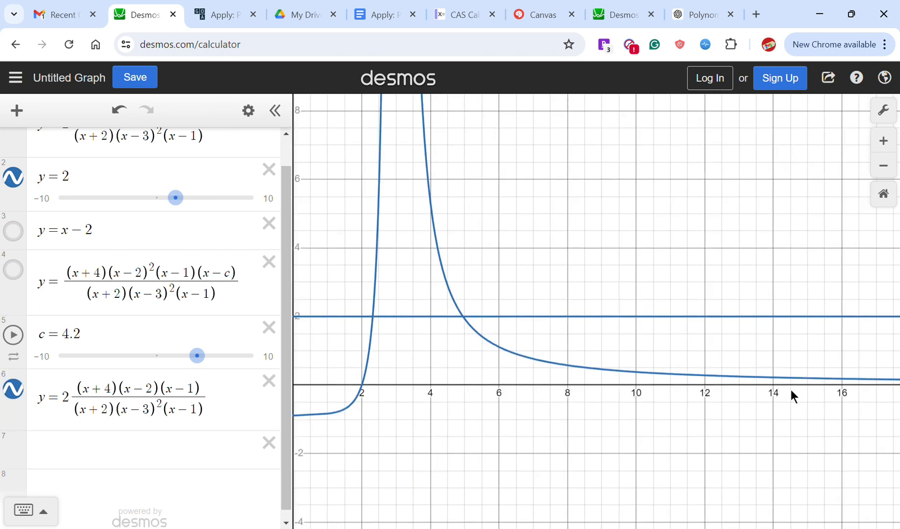
scroll(779, 412, left, 20)
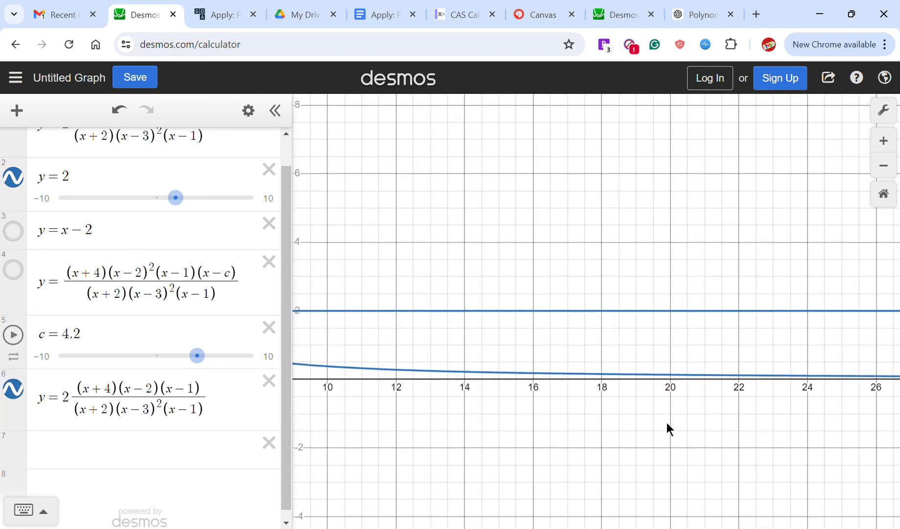
drag(420, 413, 344, 421)
drag(574, 374, 565, 337)
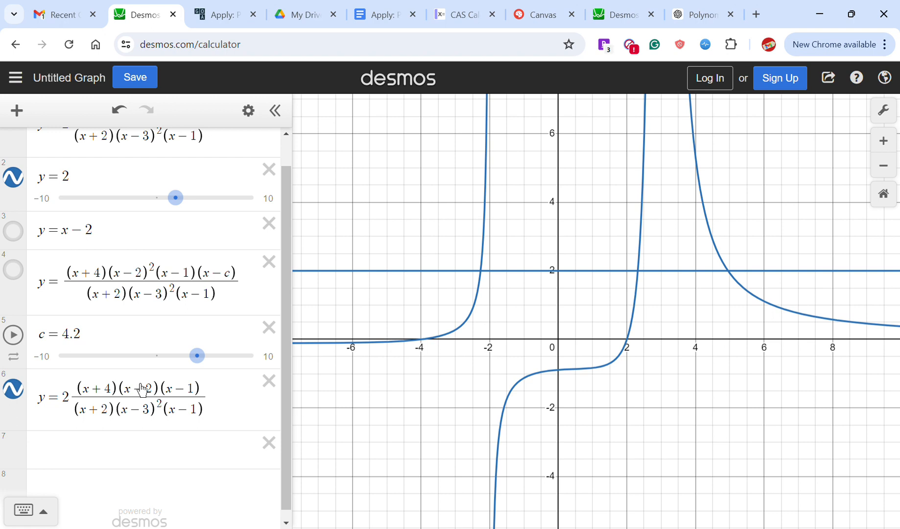
Append a factor of x to the newest function's numerator and compare the curve with y = 2 at large x values.
click(210, 395)
text(x)
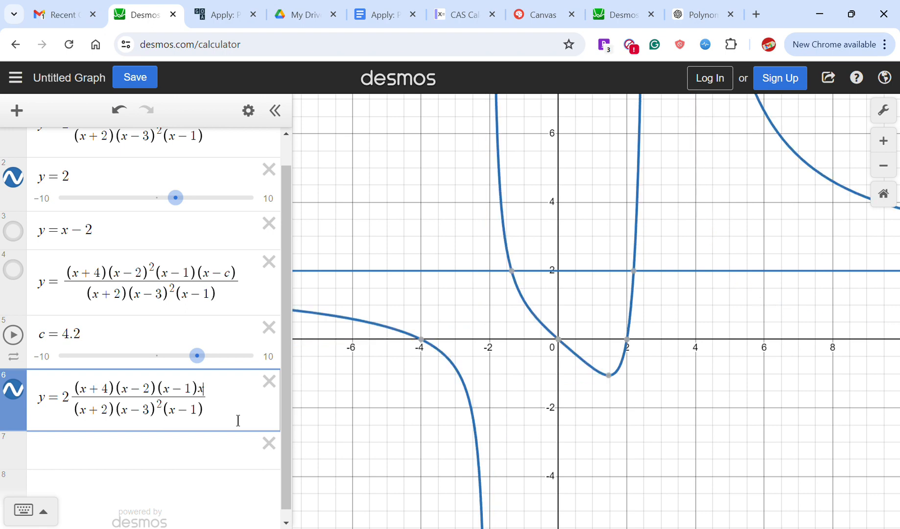
drag(782, 349, 345, 382)
drag(727, 375, 93, 412)
drag(805, 373, 282, 390)
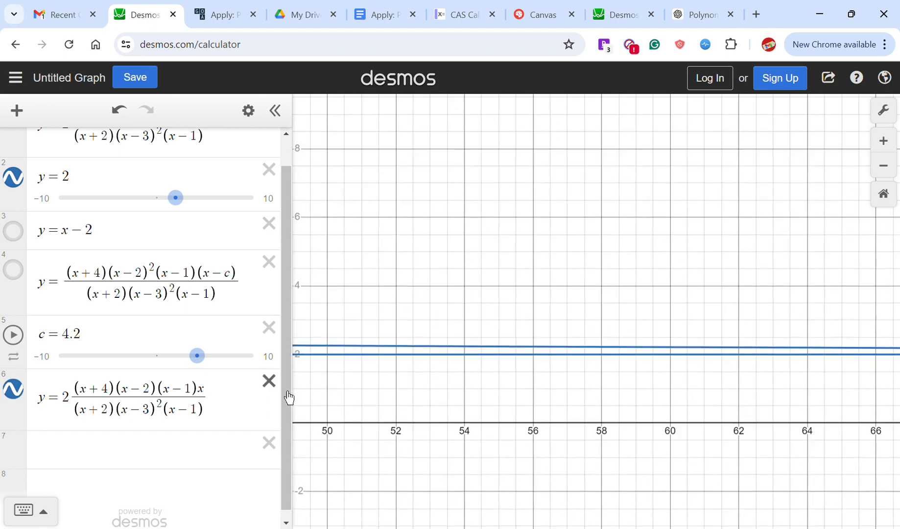
drag(323, 421, 691, 343)
drag(318, 392, 681, 377)
drag(440, 388, 784, 380)
drag(310, 363, 815, 379)
drag(316, 380, 811, 378)
drag(595, 372, 469, 421)
Inspect the newest curve near the x-intercept at x = 2 and around its minimum.
drag(633, 395, 640, 394)
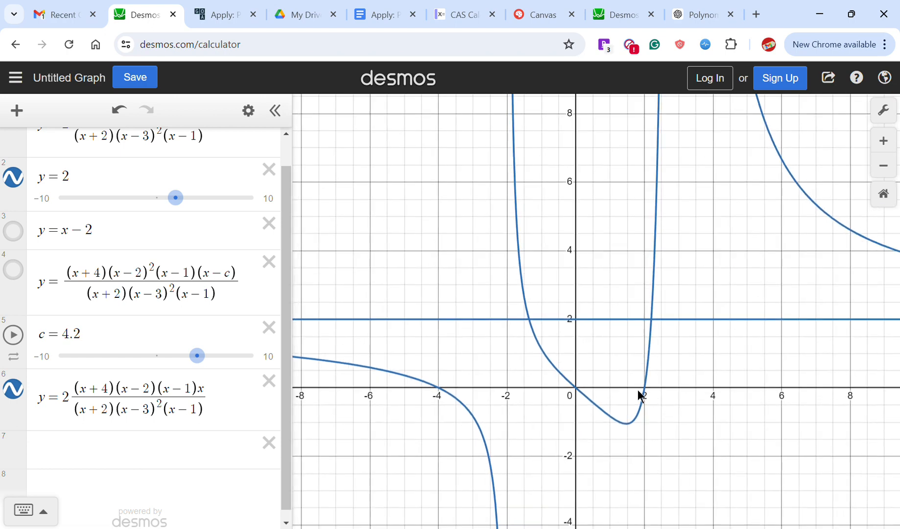
click(643, 389)
drag(640, 462, 514, 372)
click(488, 322)
drag(617, 422, 612, 421)
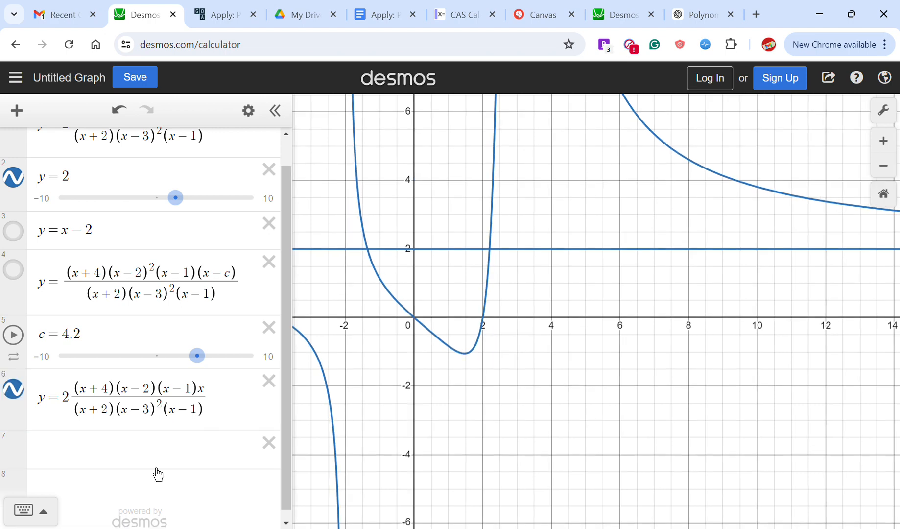
Check the slant asymptote challenge in the assignment, and in Desmos hide y = 2 and show y = x - 2.
click(231, 9)
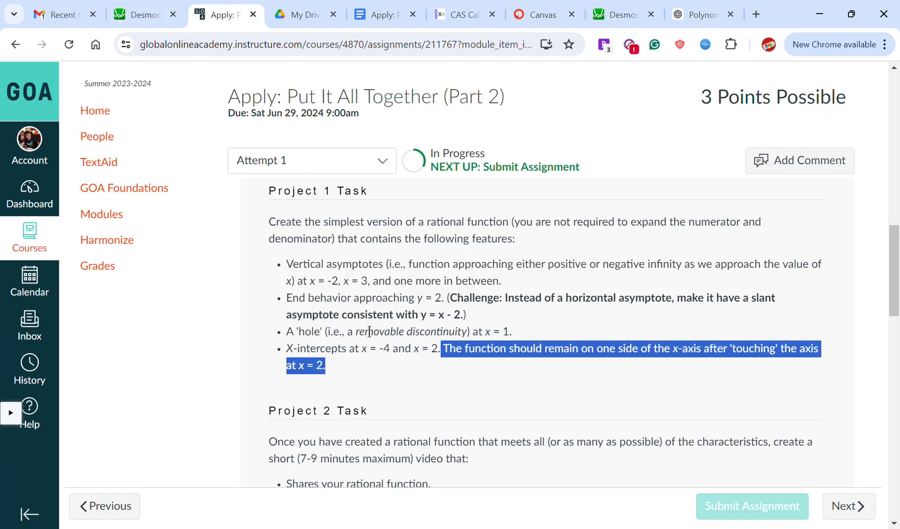
click(378, 311)
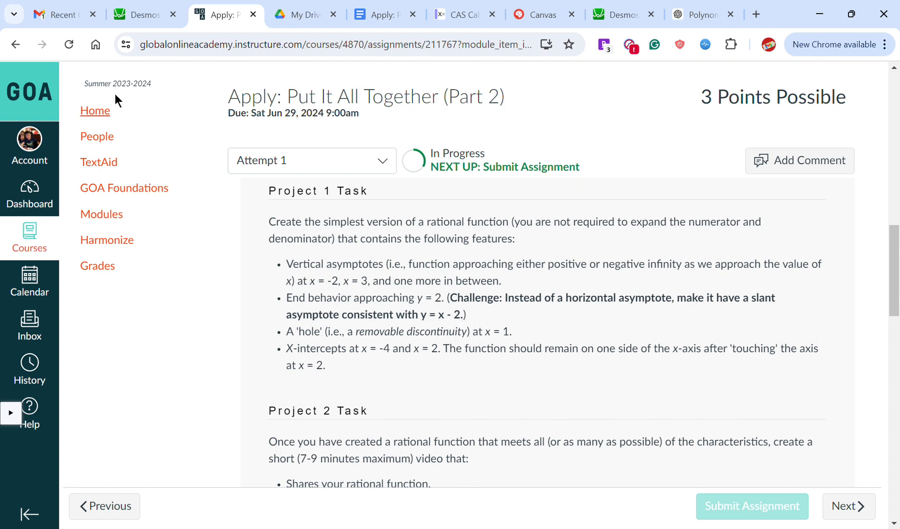
click(162, 14)
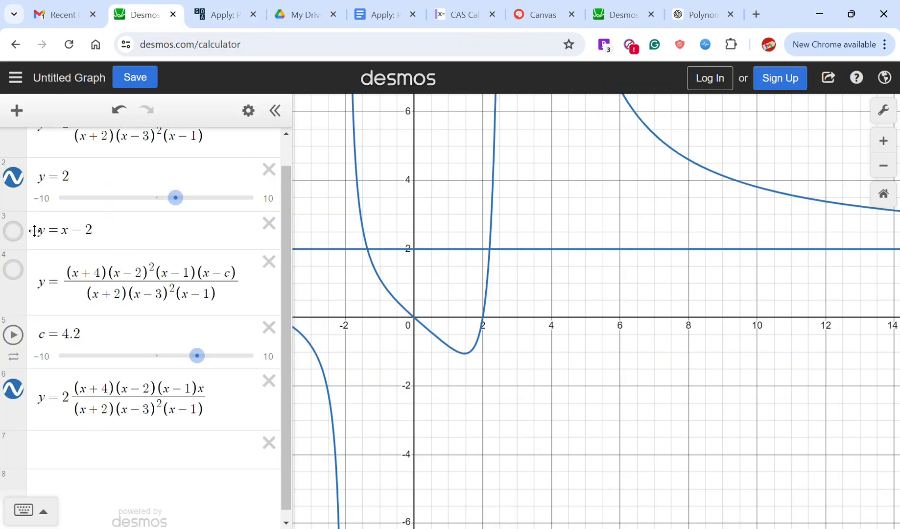
click(13, 177)
click(13, 231)
scroll(613, 342, down, 5)
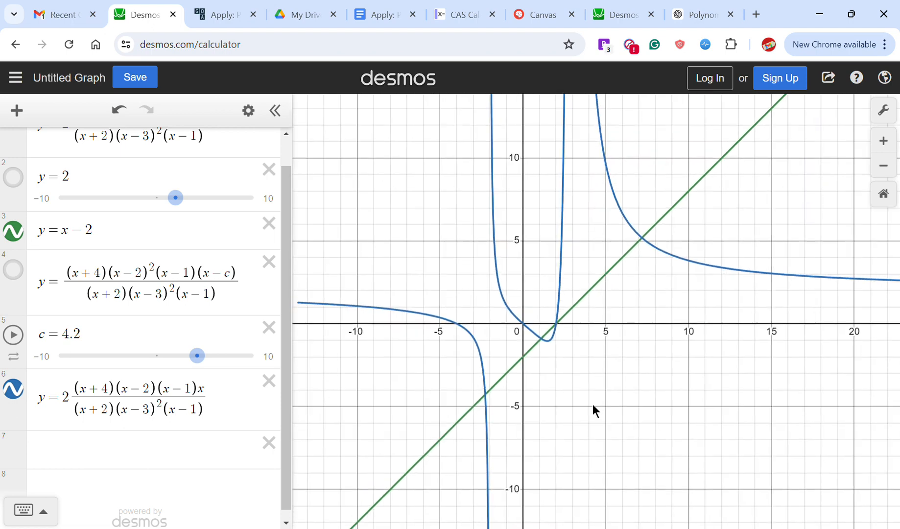
Replace the trailing factor x in the newest function's numerator with (x-d)^2 and add a slider for d.
click(211, 401)
text(x)
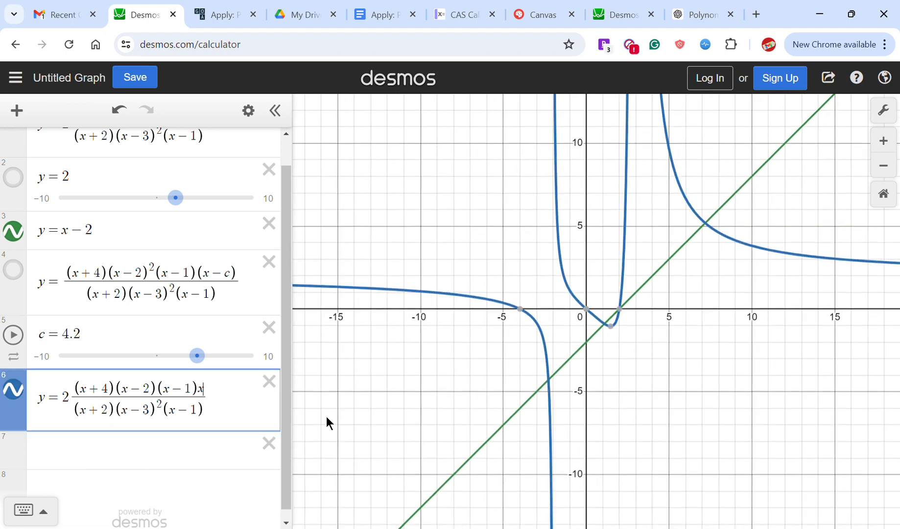
key(BackSpace)
text(x)
key(BackSpace)
key(BackSpace)
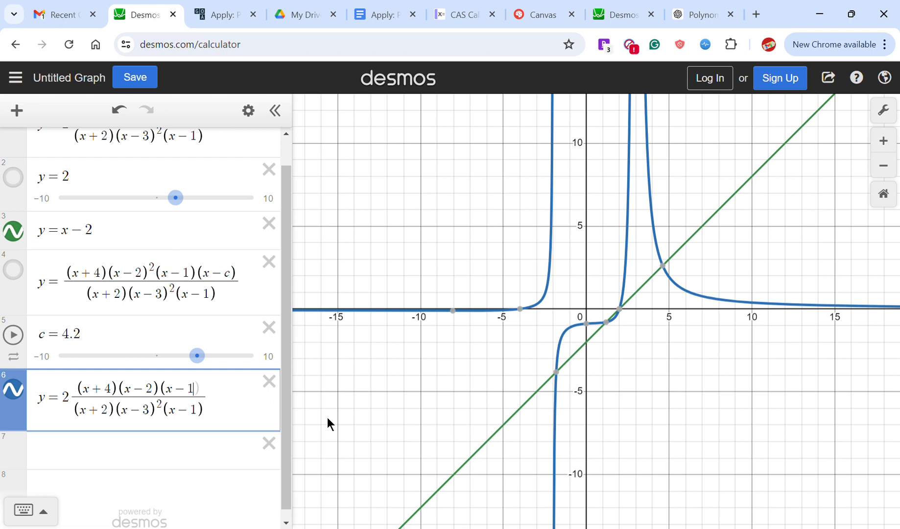
text()(x-c))
key(BackSpace)
text(d)
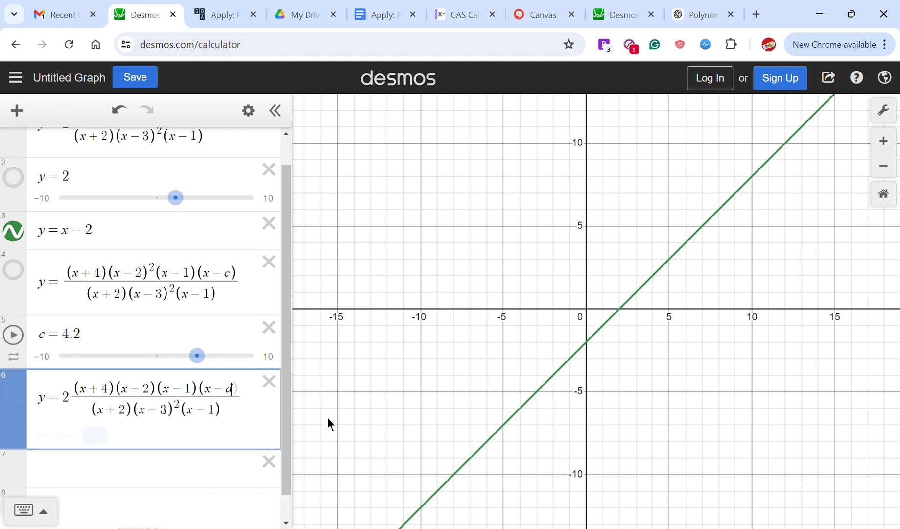
text()^2)
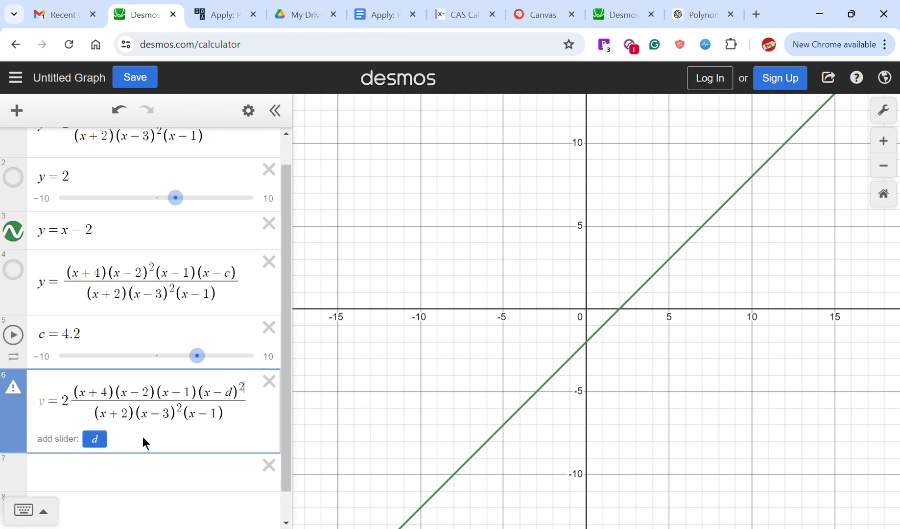
click(98, 443)
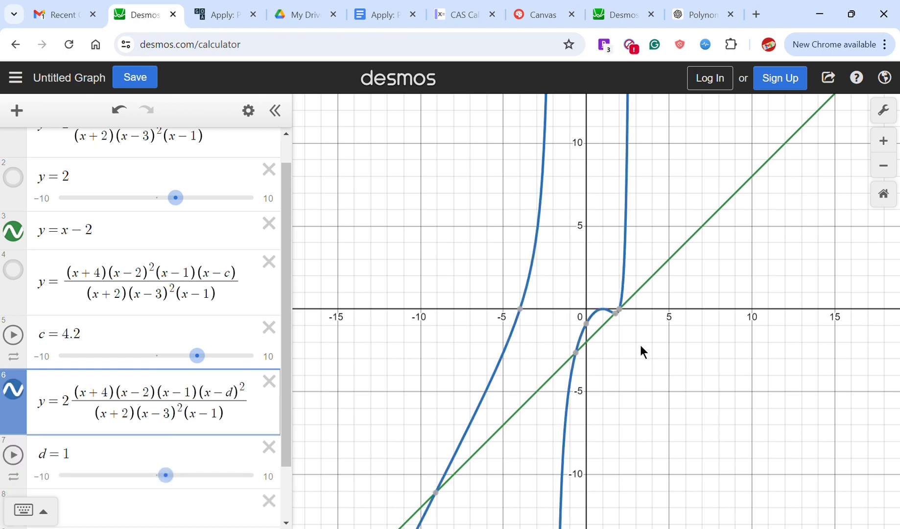
Compare the curve's end behavior with y = x - 2 and remove the leading coefficient 2 from the newest function.
scroll(554, 378, down, 10)
scroll(554, 398, down, 3)
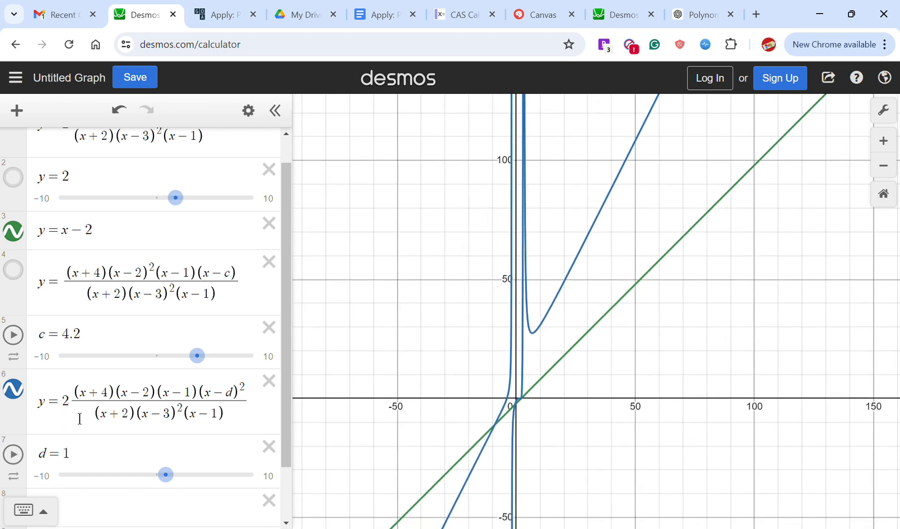
click(79, 419)
key(Left)
key(Left)
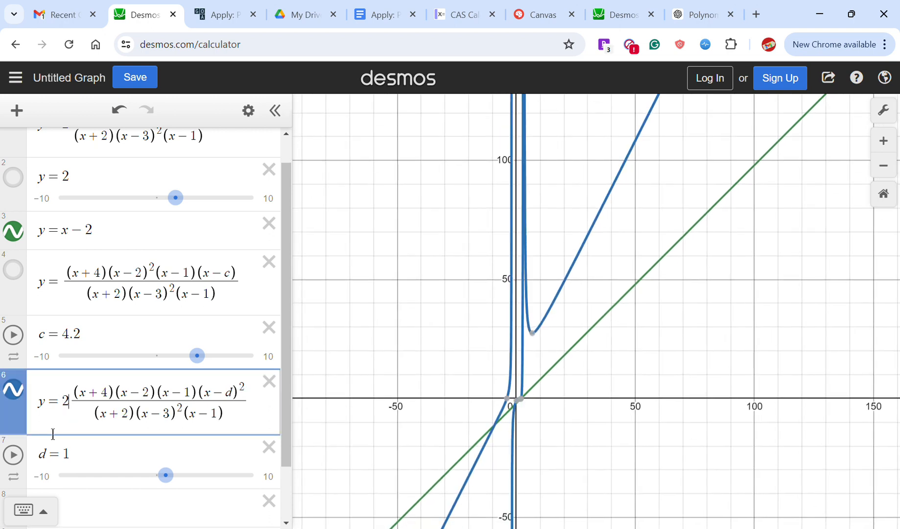
key(BackSpace)
Set the d slider to 3 and inspect the curve against y = x - 2 near x = 2.
drag(166, 476, 191, 490)
scroll(554, 394, up, 5)
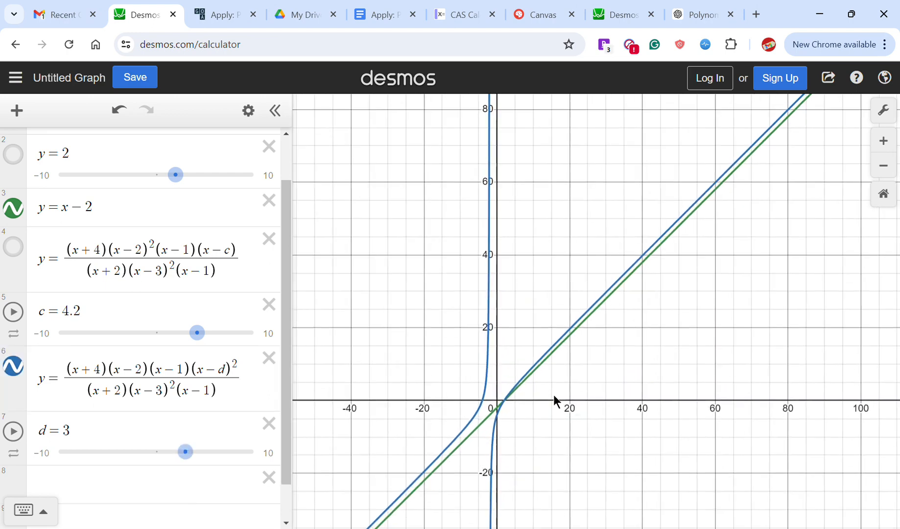
scroll(551, 395, up, 3)
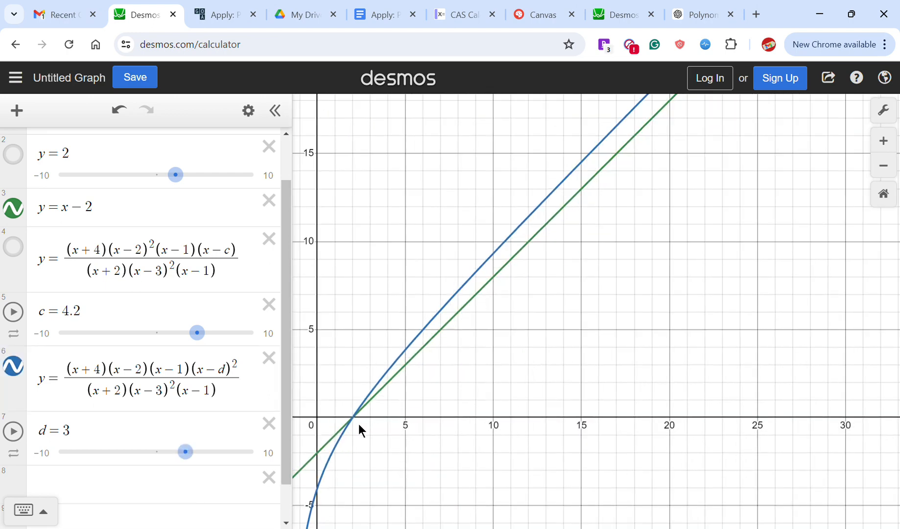
Set the d slider to 4 and inspect the curve around its vertical asymptote at x = 3.
click(350, 419)
mouse_move(203, 462)
mouse_down()
mouse_move(217, 470)
mouse_move(211, 466)
mouse_up()
click(382, 414)
drag(395, 426, 403, 424)
drag(379, 139, 366, 166)
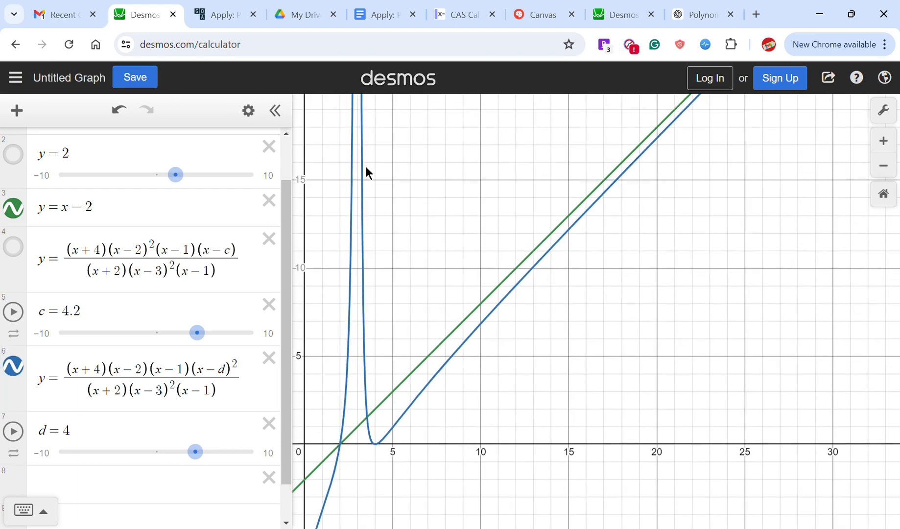
Check the required features in the assignment, then in Desmos display the coordinates of the curve's touch point at x = 4.
click(196, 11)
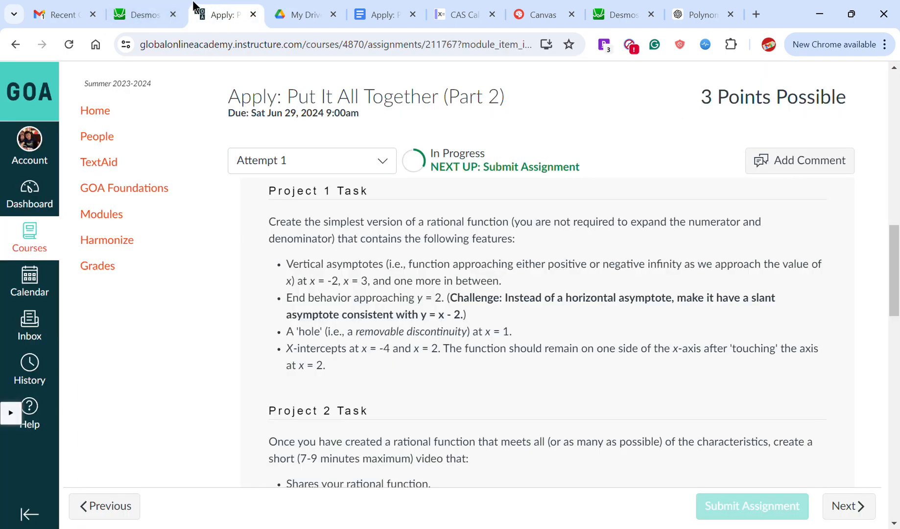
click(163, 2)
drag(504, 176, 562, 121)
scroll(496, 280, up, 5)
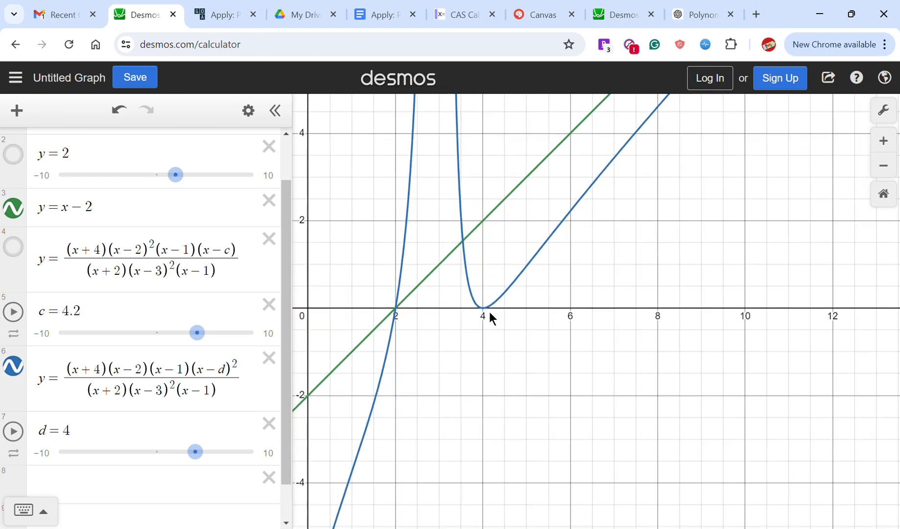
click(488, 310)
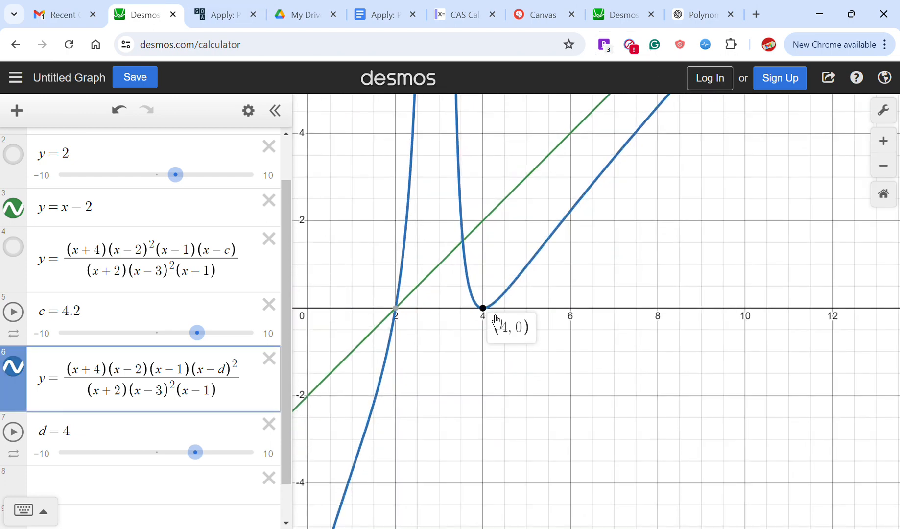
click(528, 316)
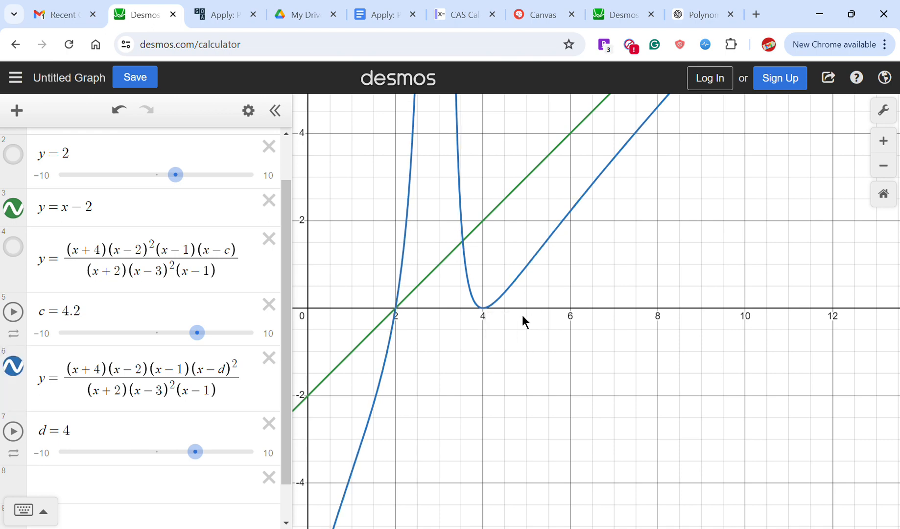
click(484, 310)
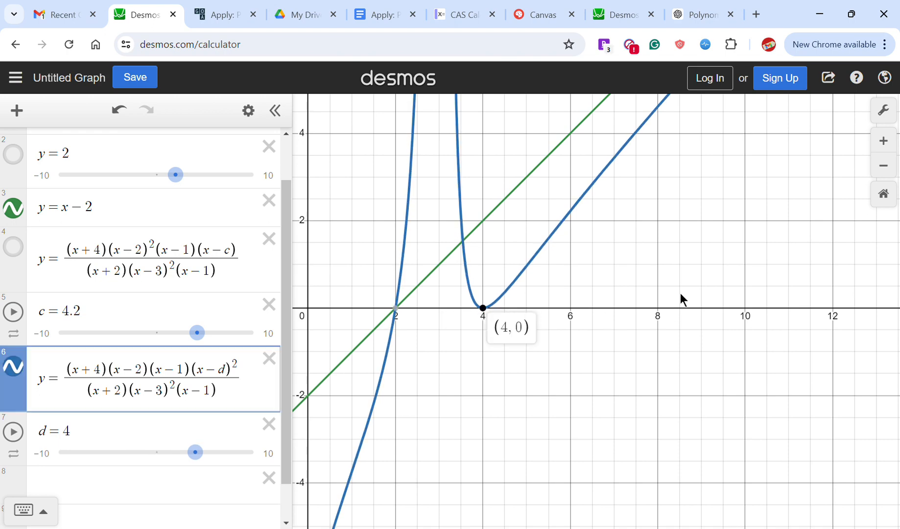
Compare the blue curve's end behavior with y = x - 2 far out in both directions.
click(670, 305)
scroll(539, 381, down, 3)
scroll(586, 314, down, 3)
drag(666, 254, 571, 364)
scroll(571, 365, down, 4)
drag(728, 256, 549, 392)
drag(647, 277, 496, 400)
drag(634, 224, 532, 368)
drag(609, 288, 519, 411)
scroll(617, 377, up, 6)
drag(499, 367, 708, 145)
drag(492, 497, 794, 215)
drag(441, 427, 632, 294)
drag(456, 436, 687, 222)
drag(388, 392, 554, 162)
drag(390, 400, 608, 132)
drag(450, 293, 602, 211)
scroll(583, 260, down, 5)
drag(593, 421, 709, 318)
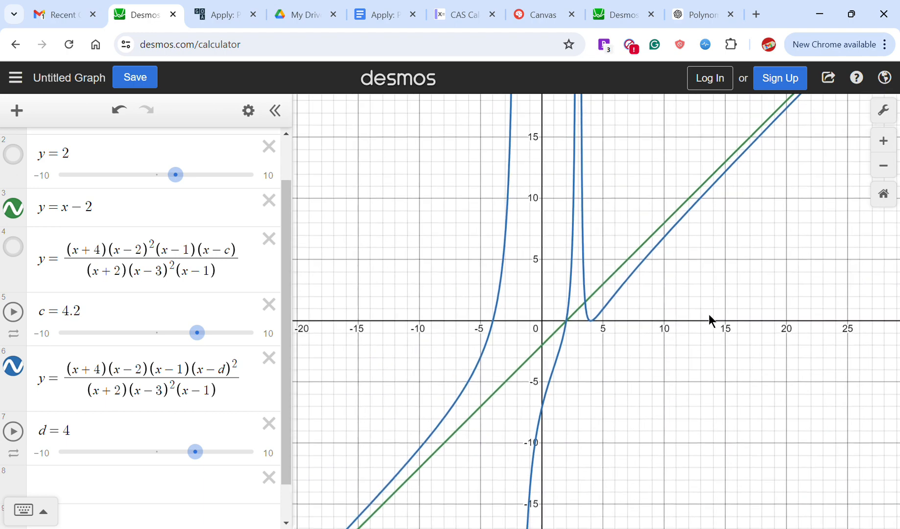
Review the numerator and denominator factors of the function containing d alongside its whole curve.
drag(77, 379, 243, 374)
drag(91, 402, 228, 399)
click(238, 399)
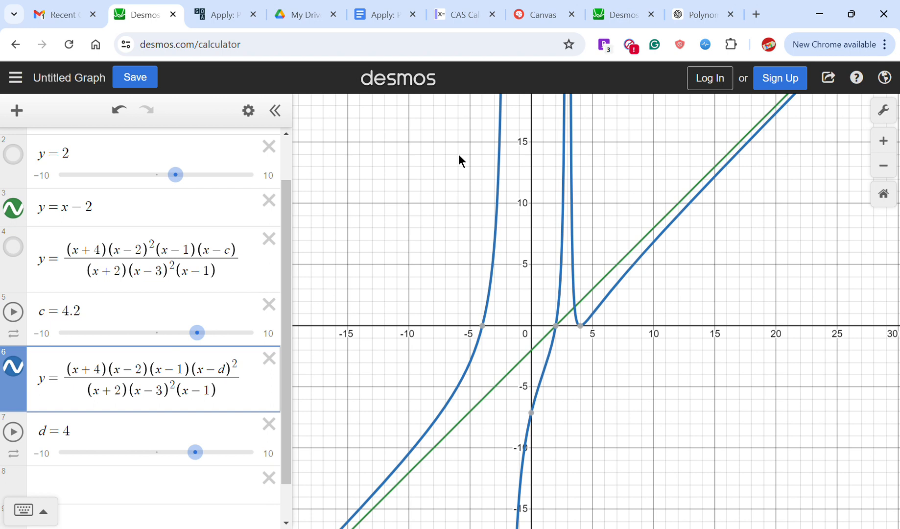
drag(76, 380, 246, 369)
drag(106, 405, 248, 404)
click(249, 403)
drag(664, 323, 638, 354)
scroll(641, 293, down, 5)
Read the Project 2 video requirements in the assignment and return to the Project 1 feature list.
click(226, 14)
scroll(319, 254, down, 5)
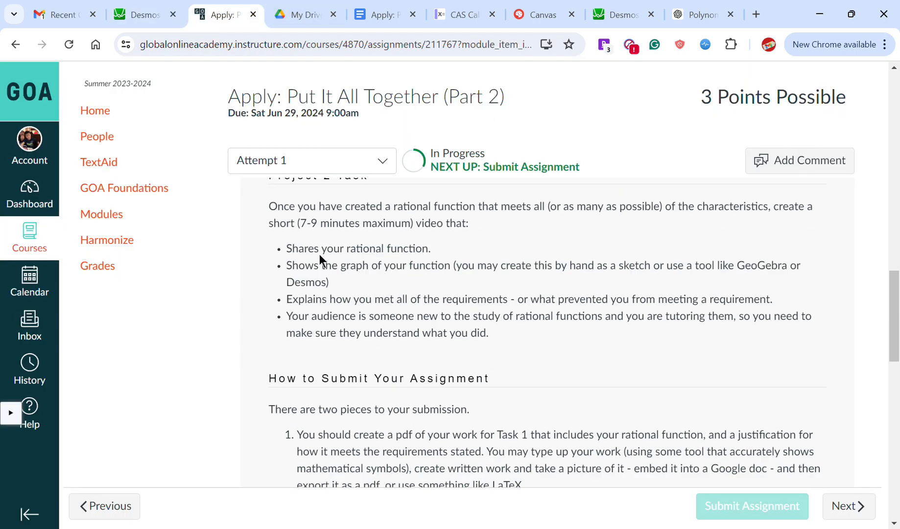
scroll(326, 274, up, 3)
drag(304, 410, 503, 416)
click(447, 403)
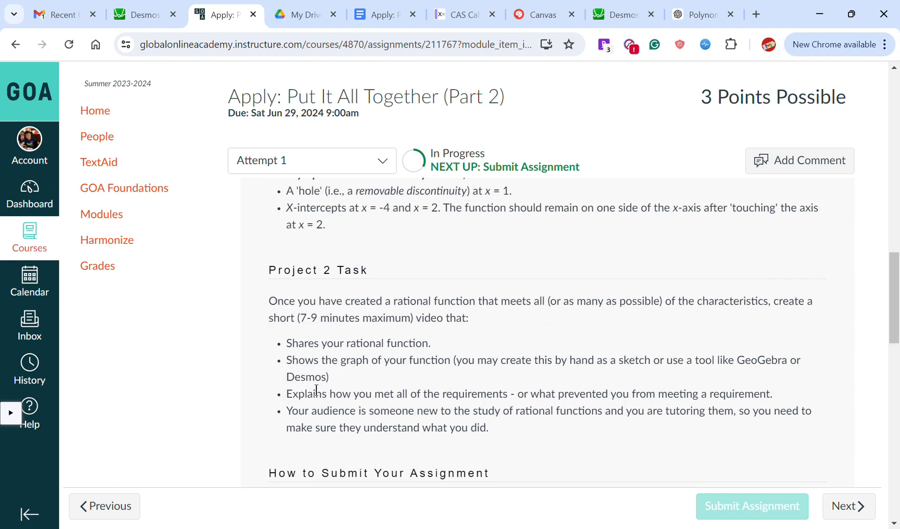
drag(316, 395, 287, 394)
drag(713, 386, 783, 406)
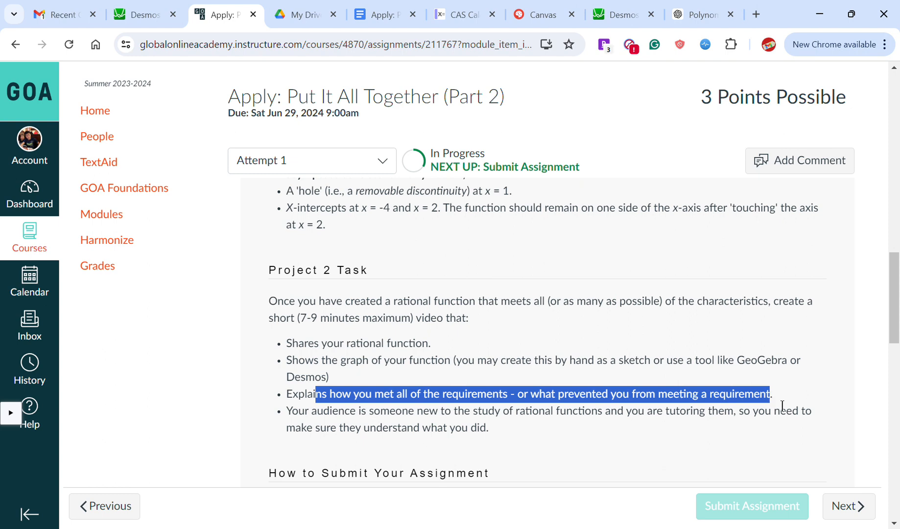
triple_click(756, 371)
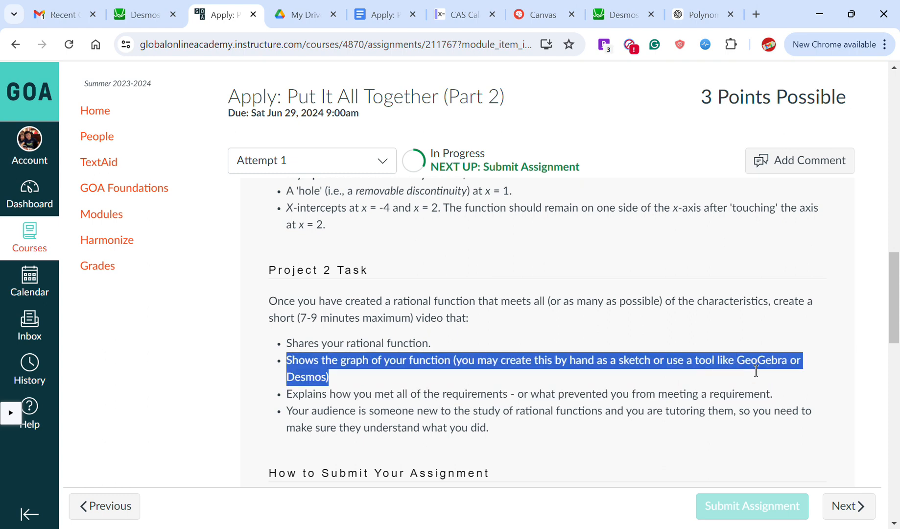
click(195, 412)
scroll(330, 403, up, 4)
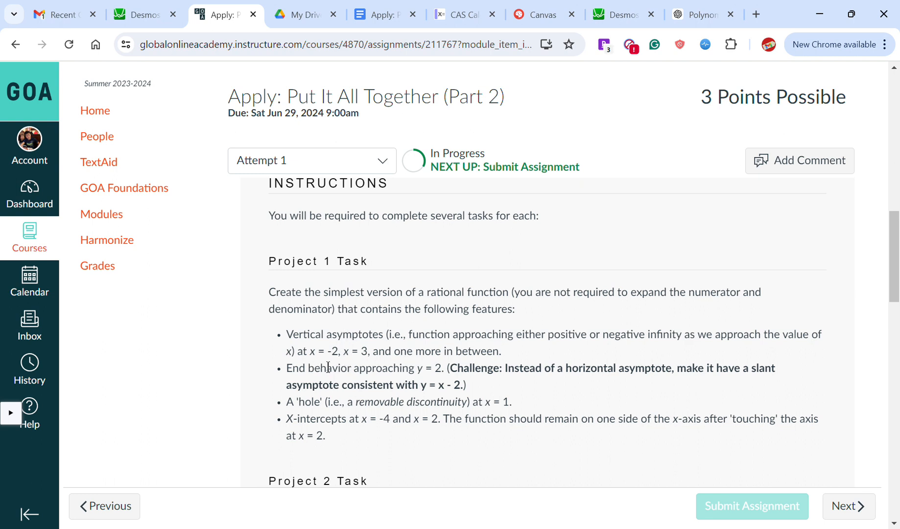
In Desmos, inspect the blue curve's overall shape and its behavior between x = -4 and x = 4.
click(156, 12)
scroll(474, 389, up, 5)
scroll(489, 343, up, 2)
drag(638, 222, 490, 377)
drag(591, 378, 562, 180)
scroll(564, 184, down, 5)
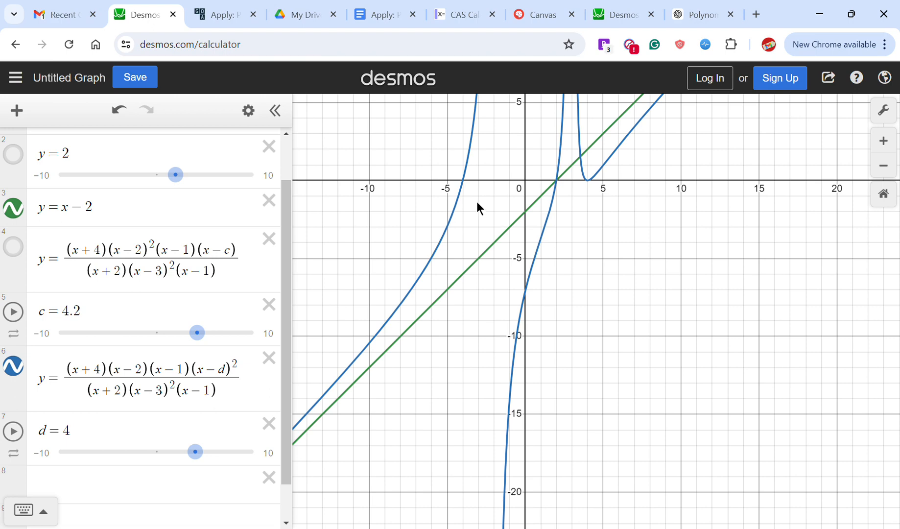
drag(493, 190, 510, 291)
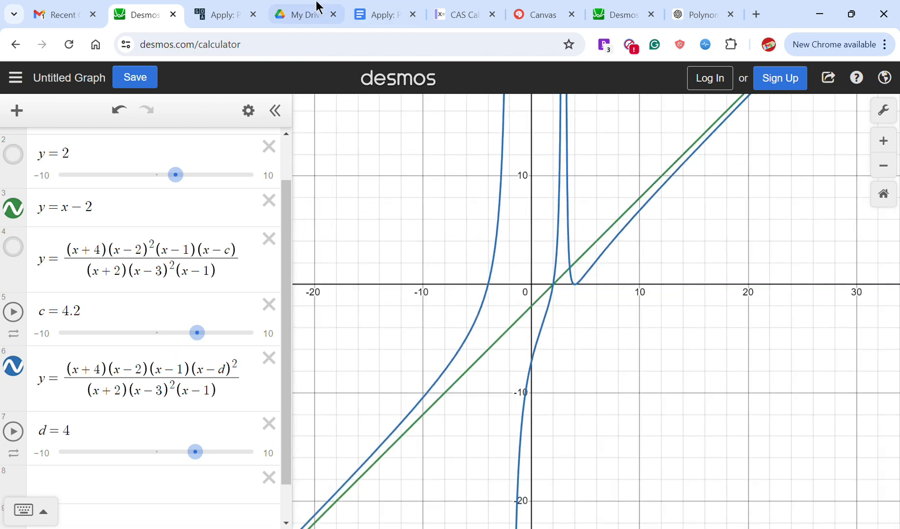
scroll(481, 280, up, 2)
scroll(495, 286, up, 3)
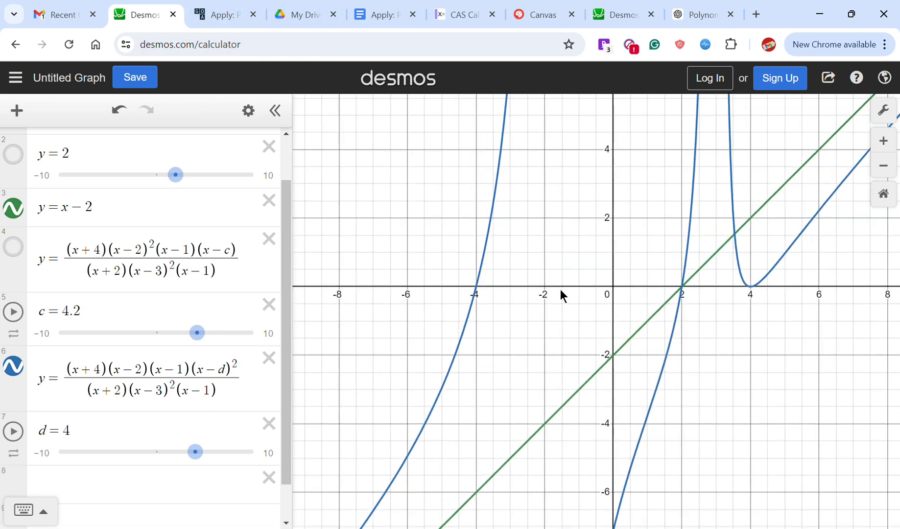
Recheck the assignment's vertical asymptote requirement and inspect the curve near x = -2 in Desmos.
click(210, 11)
click(147, 14)
drag(529, 188, 539, 344)
drag(576, 253, 607, 524)
drag(601, 101, 596, 13)
drag(635, 352, 599, 56)
drag(590, 345, 592, 254)
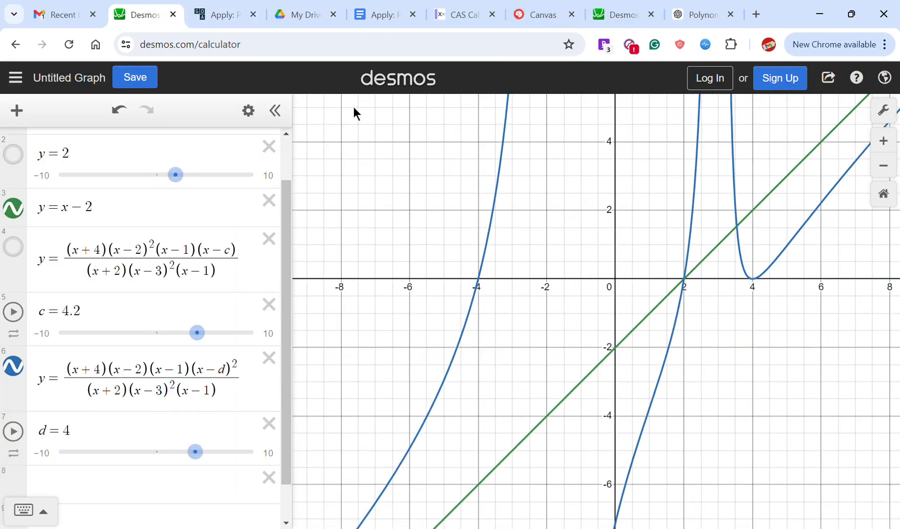
Check the assignment's feature list again and compare it with the branch between the vertical asymptotes and the slant line in Desmos.
click(200, 3)
click(152, 12)
drag(476, 291, 418, 281)
drag(589, 277, 424, 320)
drag(546, 234, 553, 153)
click(563, 250)
drag(570, 350, 549, 227)
drag(539, 306, 512, 193)
scroll(555, 323, down, 5)
drag(560, 300, 561, 336)
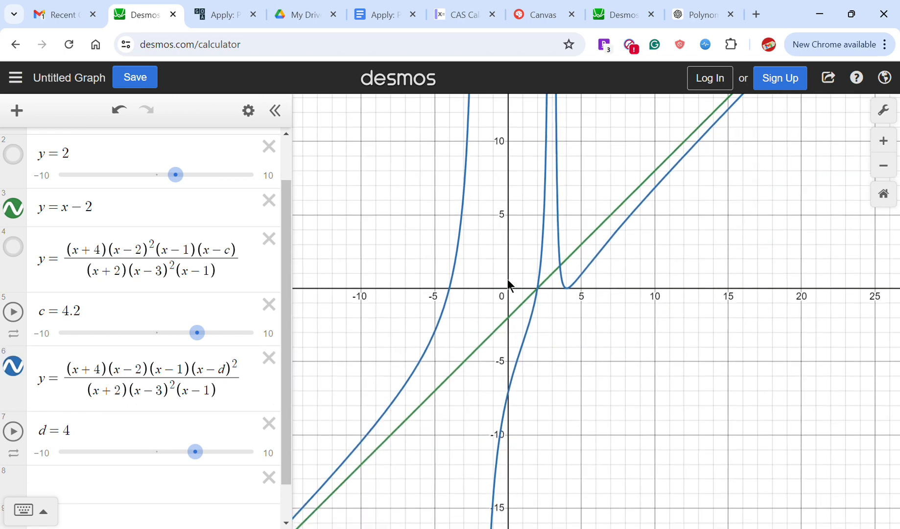
Inspect the curve between x = 0 and x = 2, check the assignment, and display the touch point's coordinates (4, 0).
scroll(556, 323, up, 4)
scroll(517, 295, up, 6)
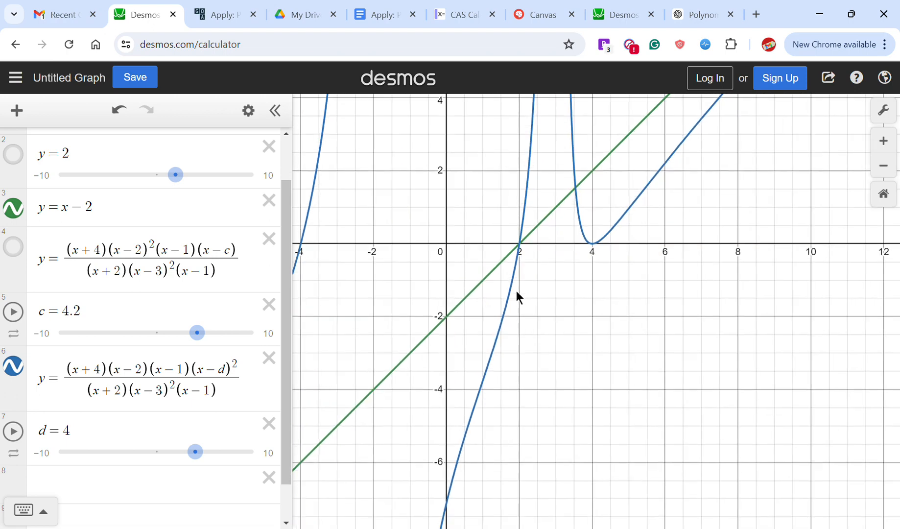
click(461, 466)
mouse_move(450, 474)
mouse_down()
mouse_move(448, 494)
mouse_move(480, 414)
mouse_up()
click(236, 13)
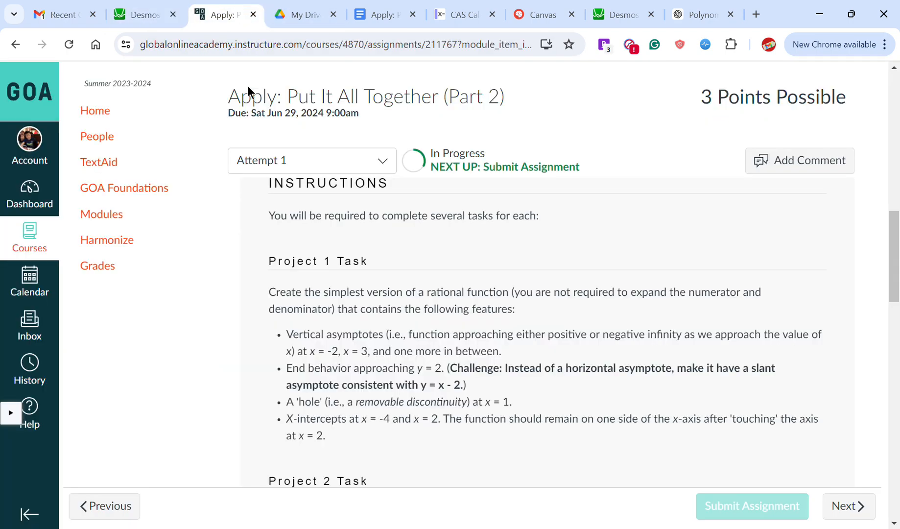
click(141, 7)
mouse_move(632, 239)
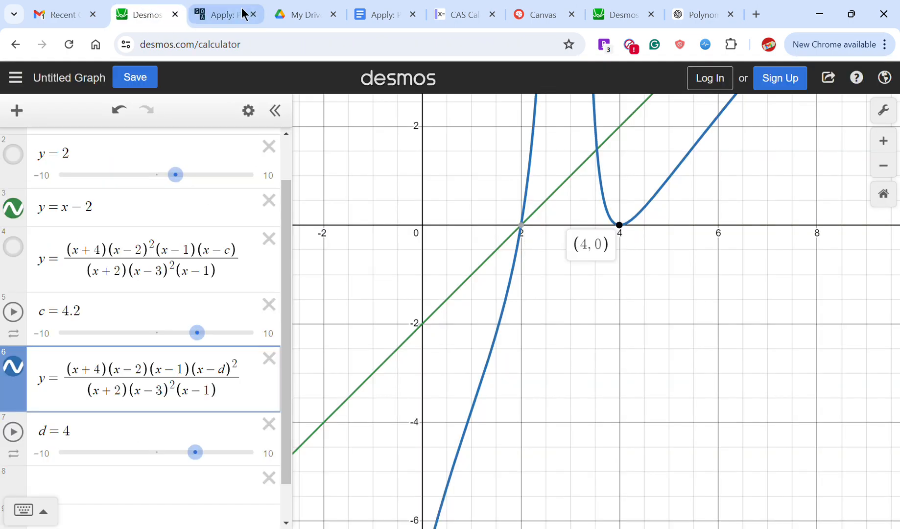
click(242, 13)
click(144, 15)
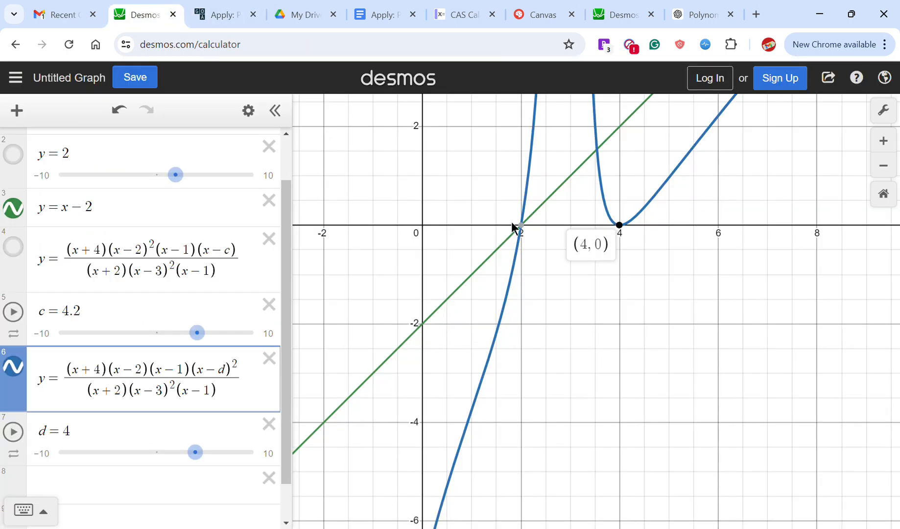
Label the blue curve's x-intercepts at (-4, 0) and (2, 0).
click(105, 377)
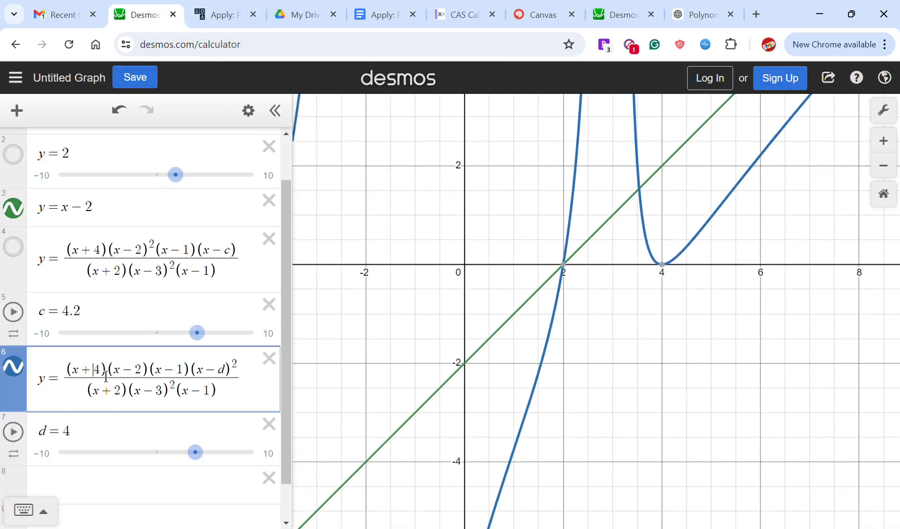
drag(416, 285, 537, 292)
scroll(537, 292, down, 4)
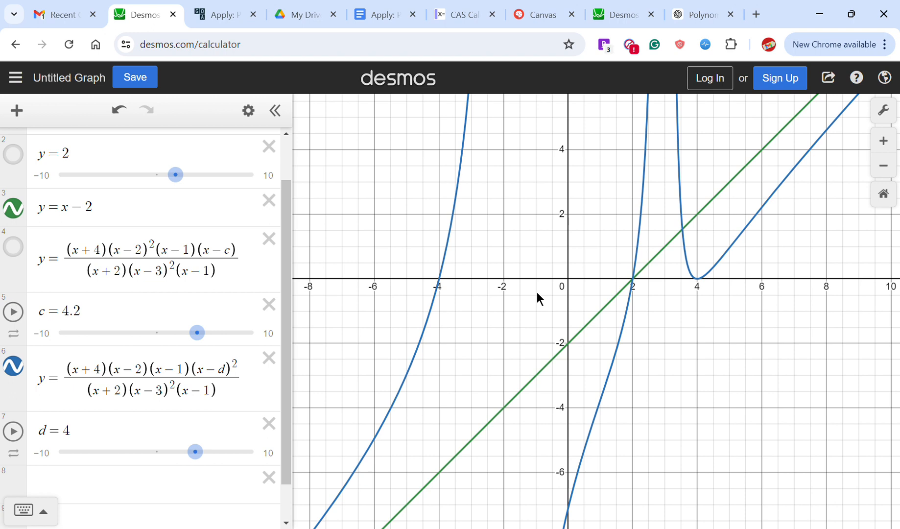
click(440, 277)
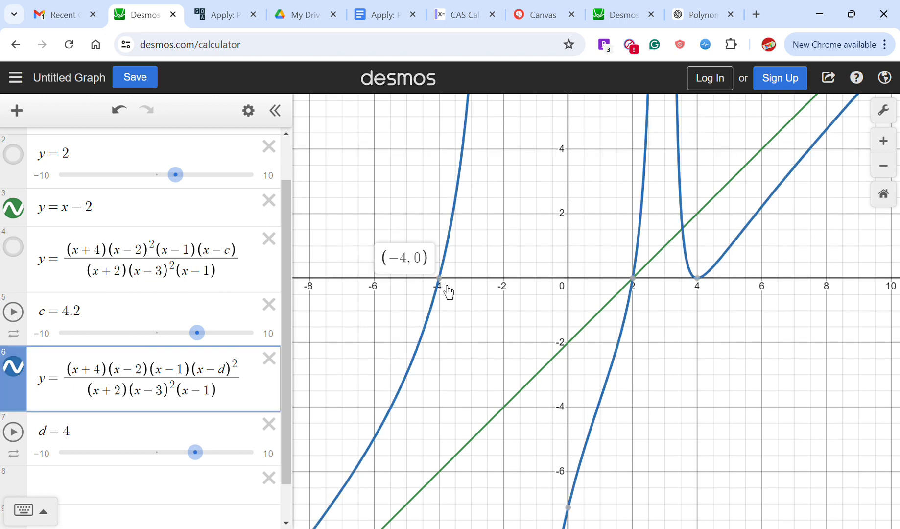
click(633, 279)
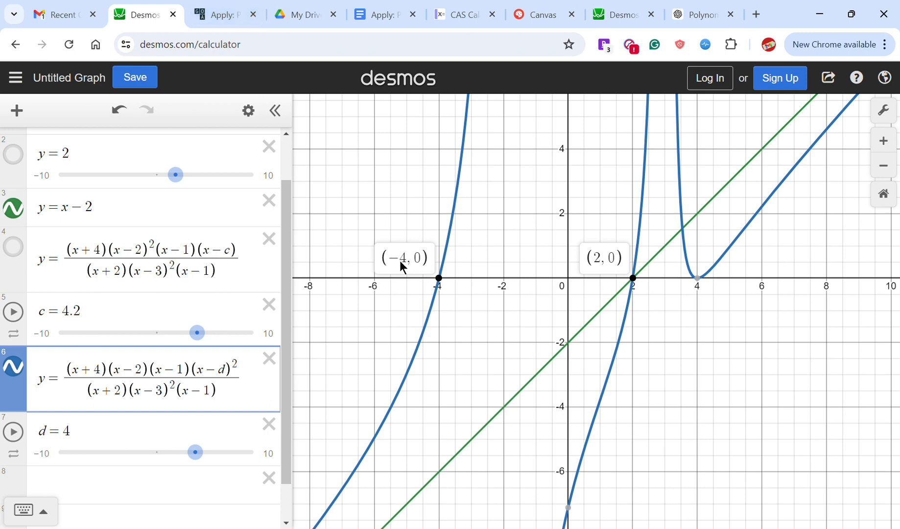
Check the assignment's x-intercept requirement against the blue curve's behavior at x = 2.
click(231, 14)
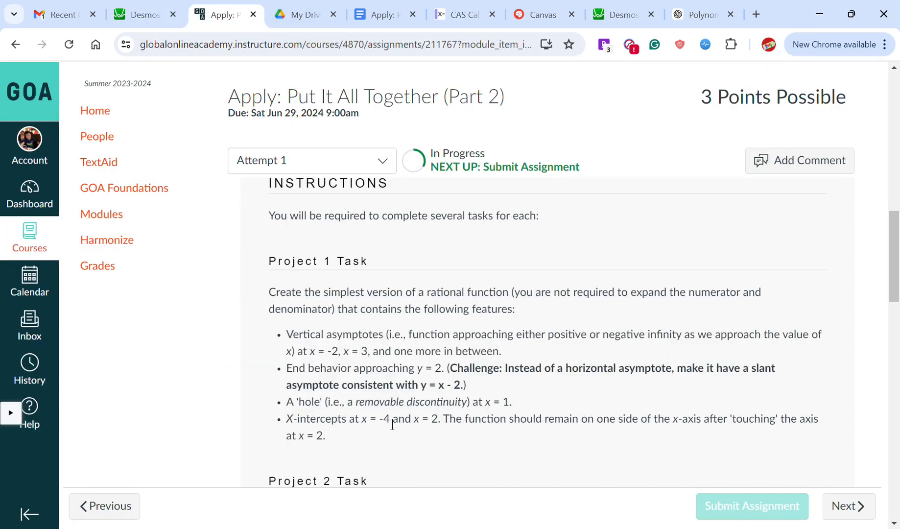
click(144, 15)
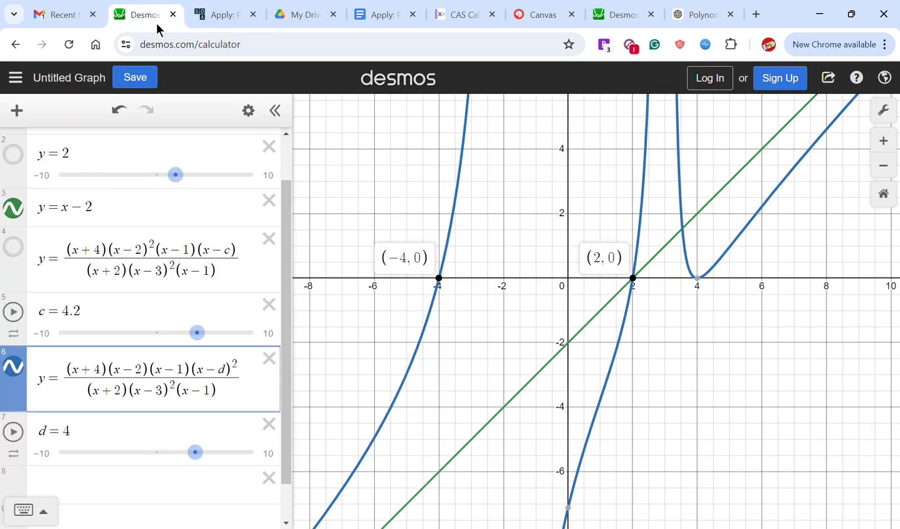
drag(637, 287, 501, 395)
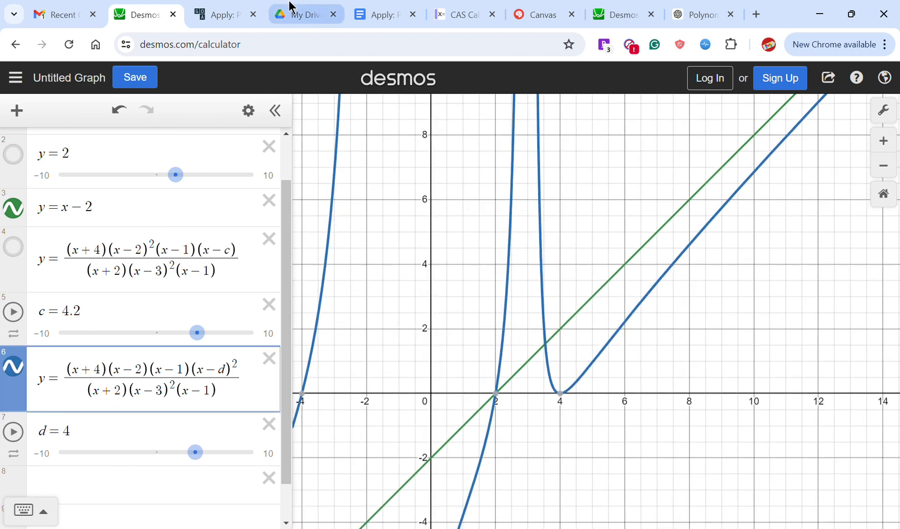
click(225, 18)
click(140, 14)
Examine how closely both ends of the blue curve follow the slant line y = x - 2.
scroll(613, 187, down, 5)
drag(686, 163, 534, 377)
drag(744, 235, 589, 395)
drag(818, 169, 762, 133)
drag(555, 464, 693, 292)
drag(462, 419, 800, 283)
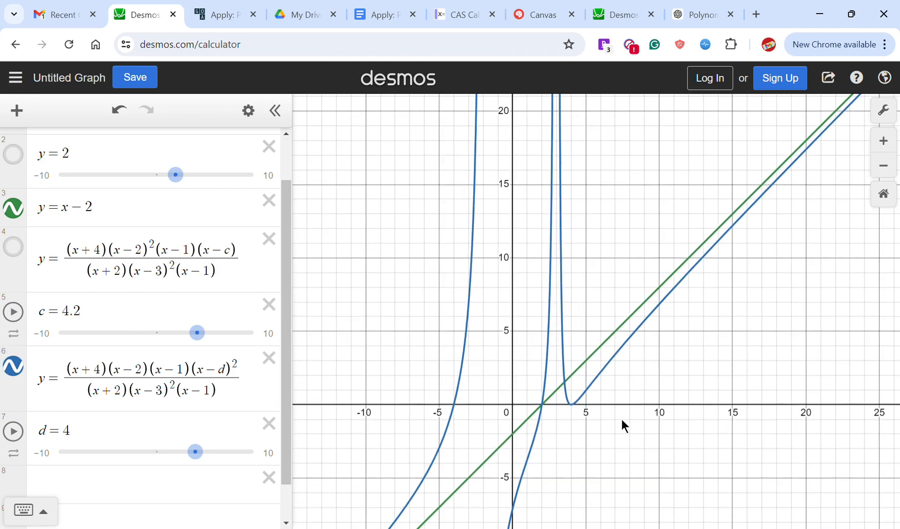
drag(627, 405, 656, 335)
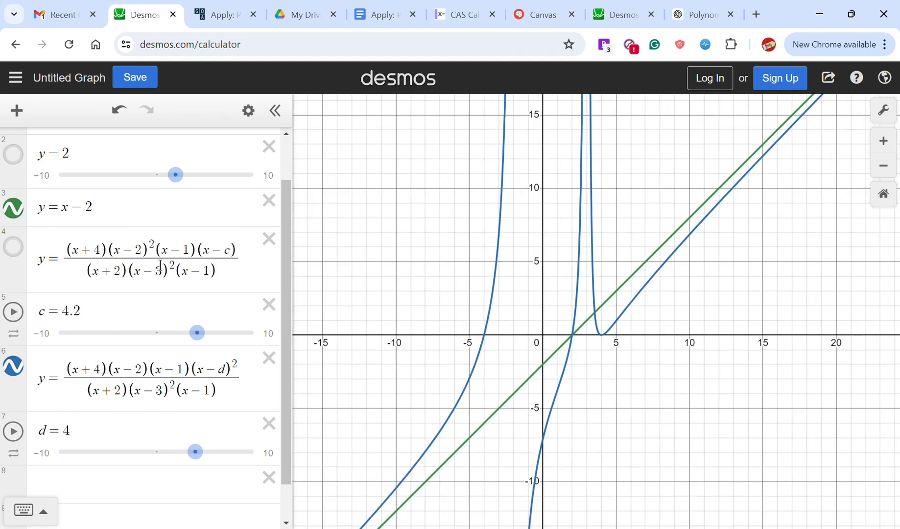
Hide y = x - 2 and the function containing d, and display the function containing c.
click(20, 213)
click(29, 381)
scroll(17, 162, up, 1)
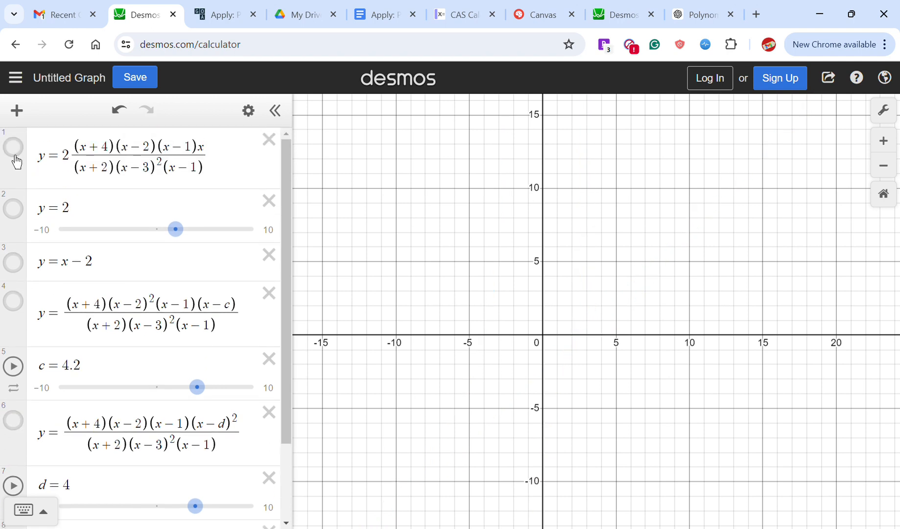
click(25, 302)
scroll(22, 314, down, 1)
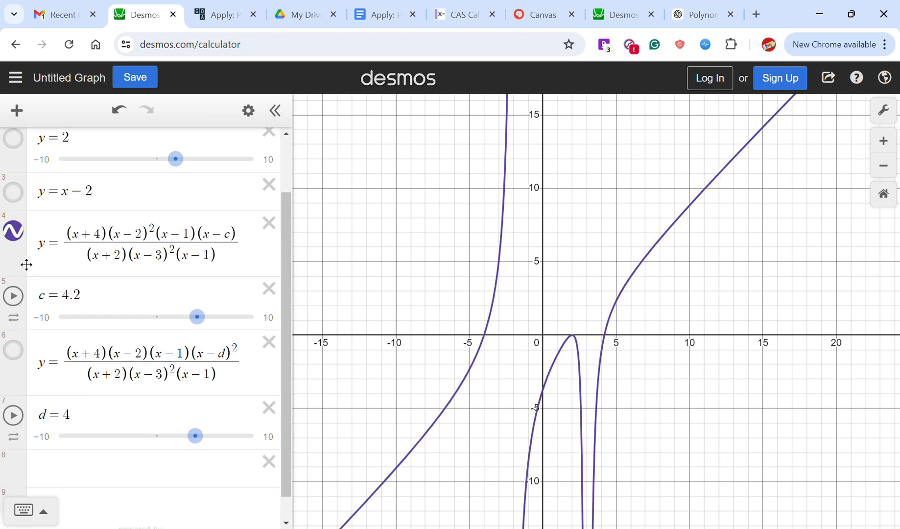
Show the horizontal line y = 2 and delete the function containing c.
scroll(37, 242, up, 1)
click(14, 211)
click(15, 301)
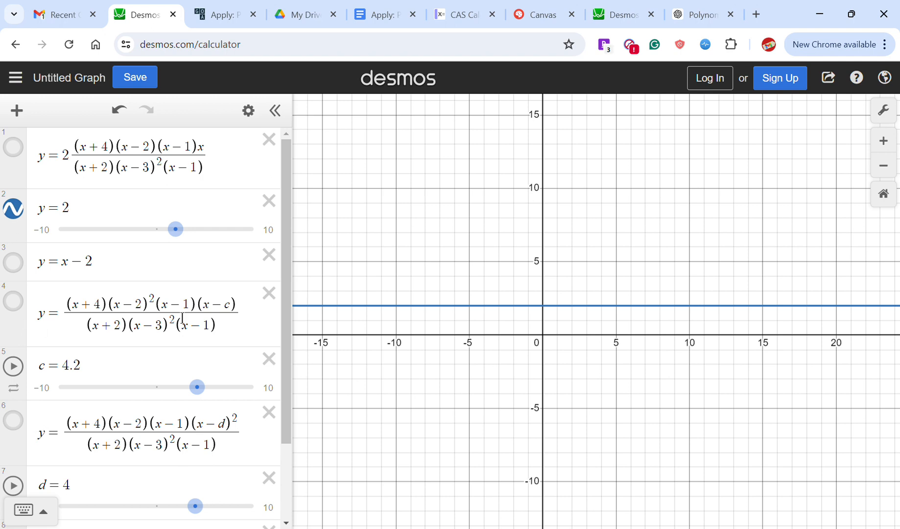
click(245, 316)
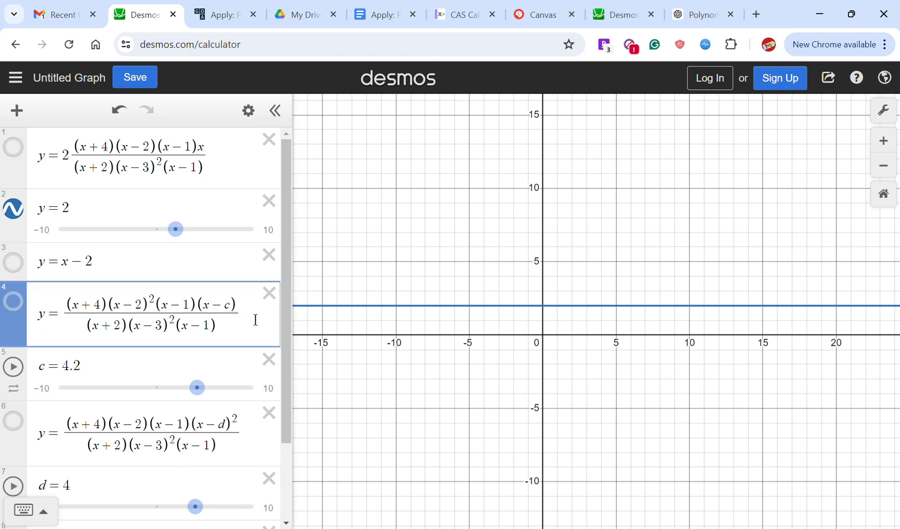
click(270, 294)
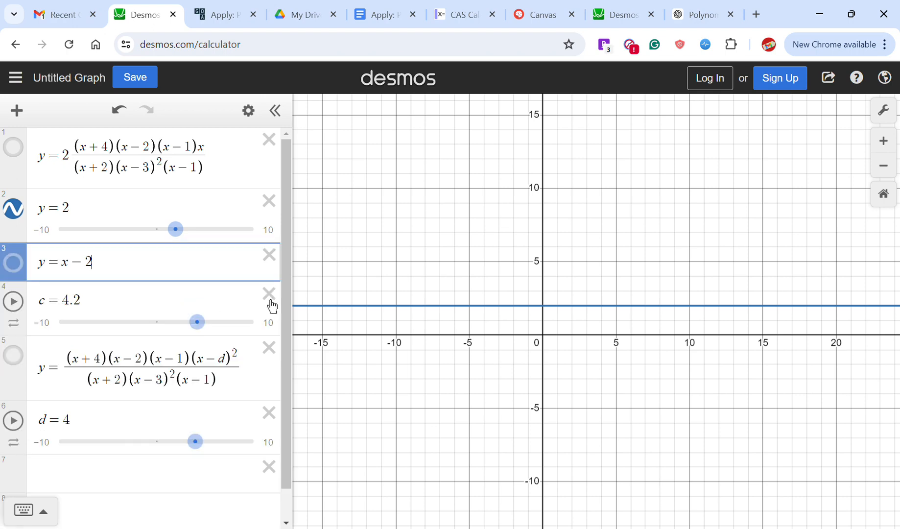
Show the first function with leading coefficient 2 and compare its end behavior with y = 2.
click(20, 158)
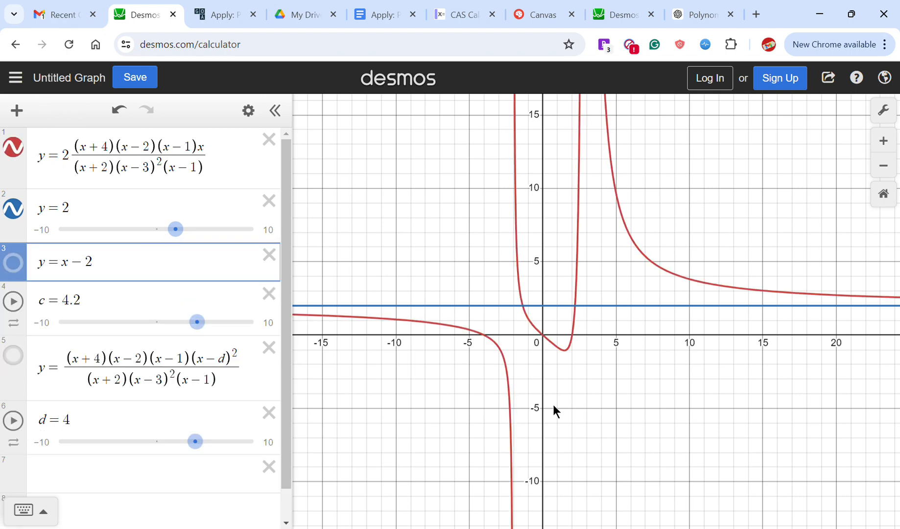
scroll(672, 316, down, 3)
drag(672, 341, 406, 376)
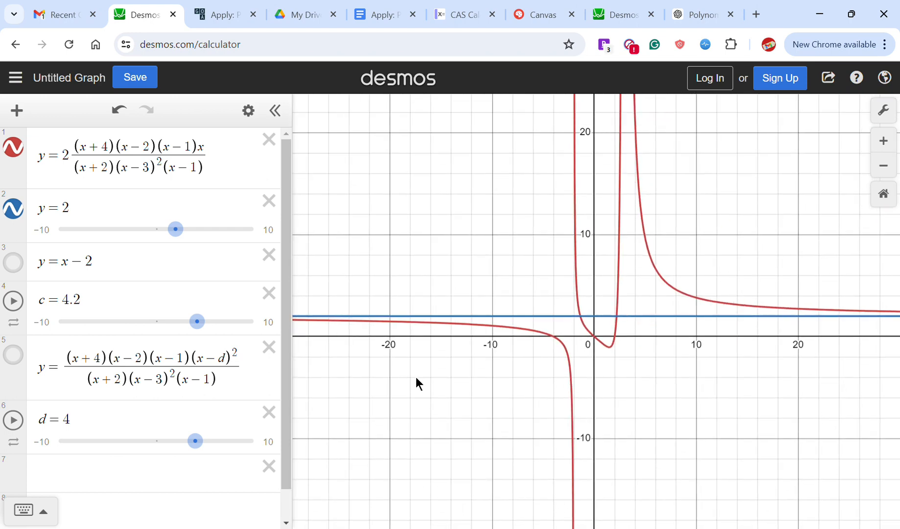